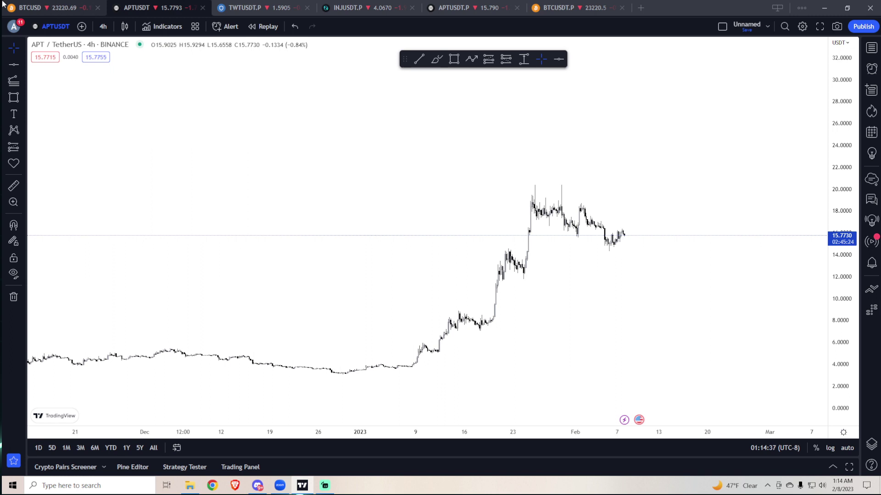
- Draw a horizontal trend line at about 10.26 from the October 2022 launch candles across to late January 2023
{"action": "left_click", "coordinate": [419, 59]}
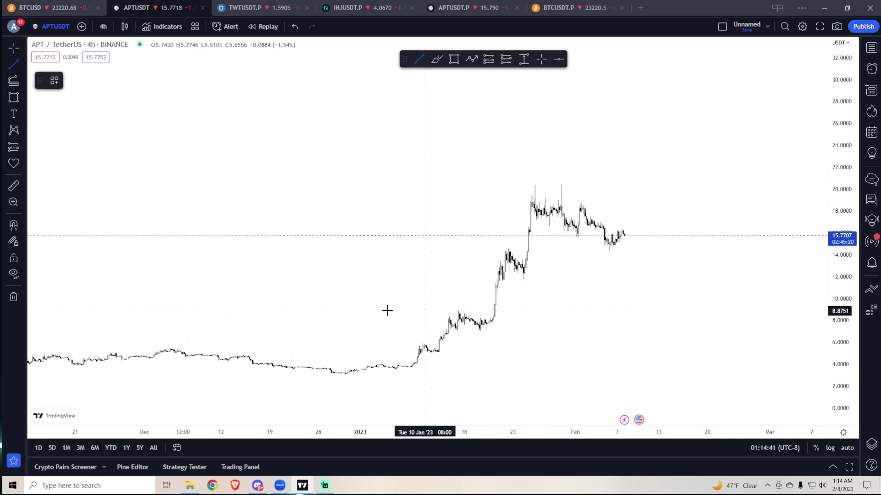
{"action": "scroll", "coordinate": [387, 311], "scroll_direction": "down", "scroll_amount": 5}
{"action": "left_click", "coordinate": [300, 296]}
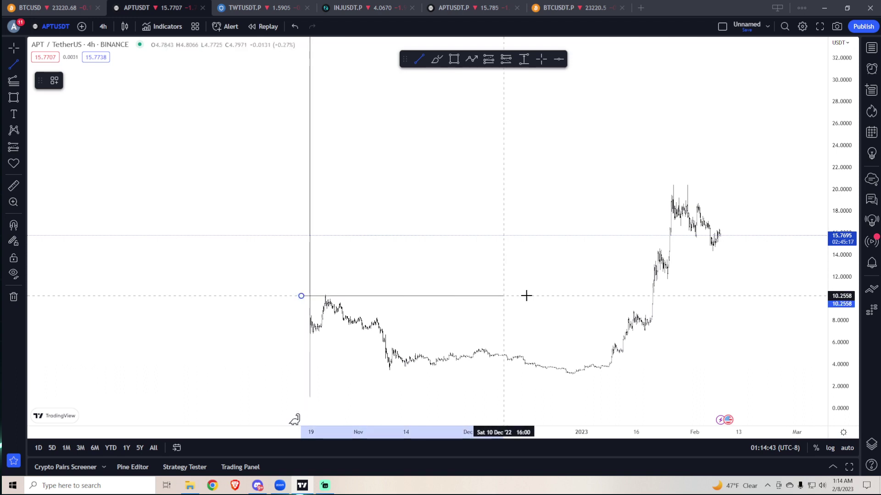
{"action": "left_click", "coordinate": [682, 295]}
- Draw a second horizontal trend line at about 14.48 from 15 January across the January swing high to early February
{"action": "scroll", "coordinate": [731, 294], "scroll_direction": "up", "scroll_amount": 2}
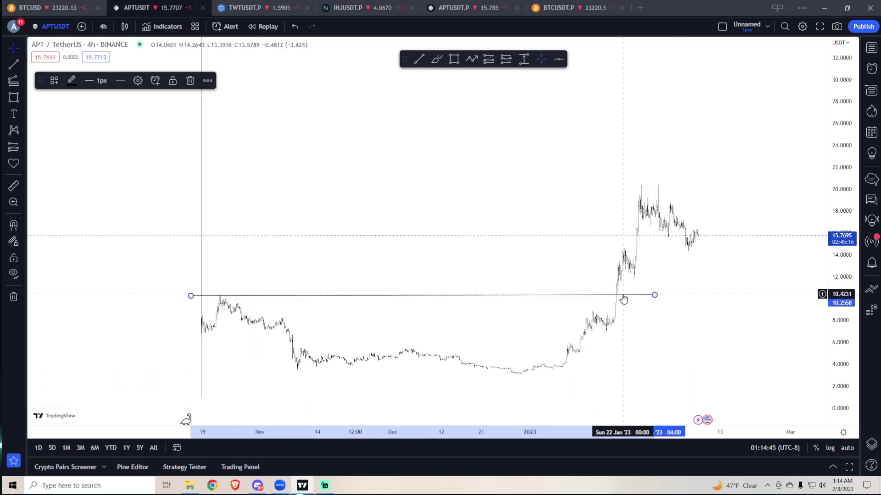
{"action": "scroll", "coordinate": [569, 297], "scroll_direction": "up", "scroll_amount": 2}
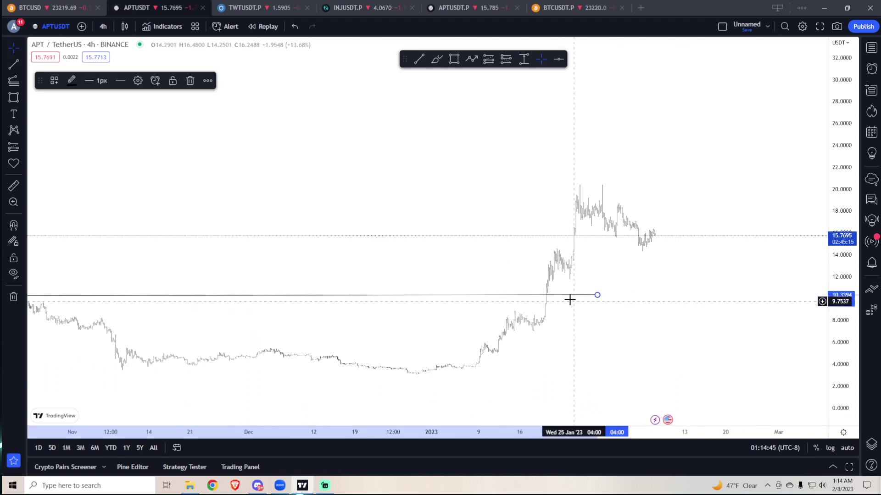
{"action": "left_click", "coordinate": [14, 65]}
{"action": "left_click", "coordinate": [514, 250]}
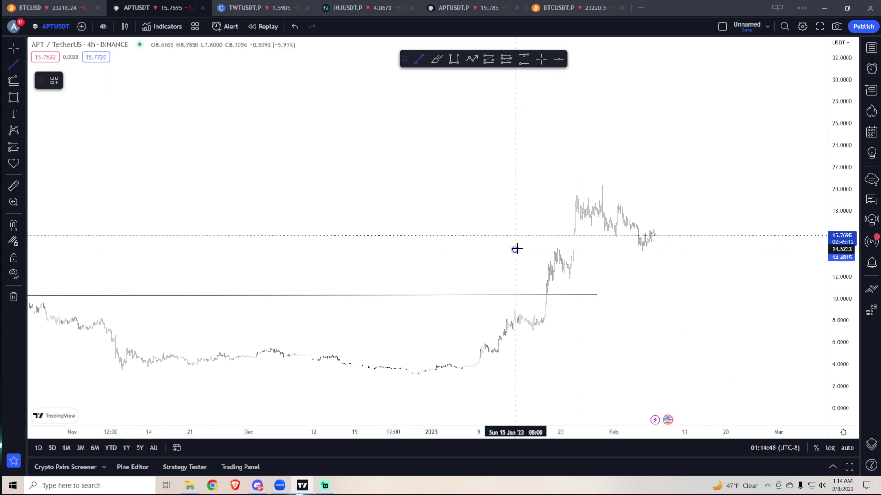
{"action": "left_click", "coordinate": [631, 249]}
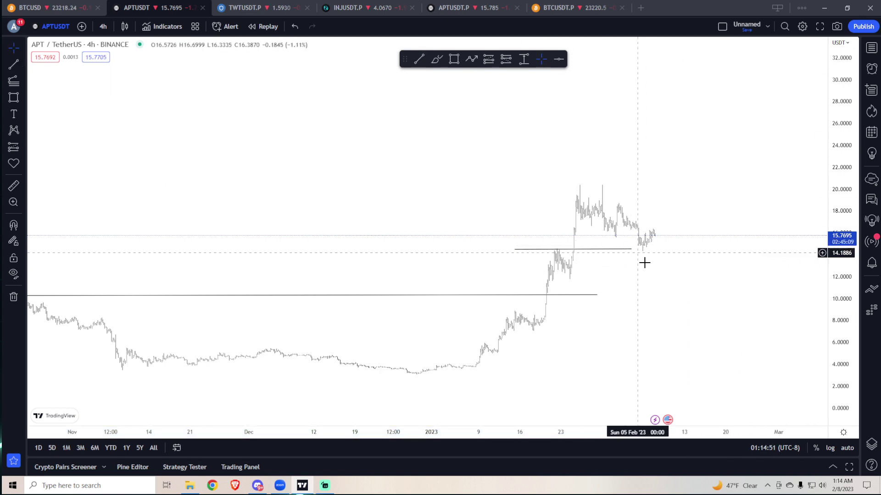
- Examine the price action around the two horizontal lines, from the October 2022 launch to the latest February candles
{"action": "scroll", "coordinate": [665, 292], "scroll_direction": "up", "scroll_amount": 4}
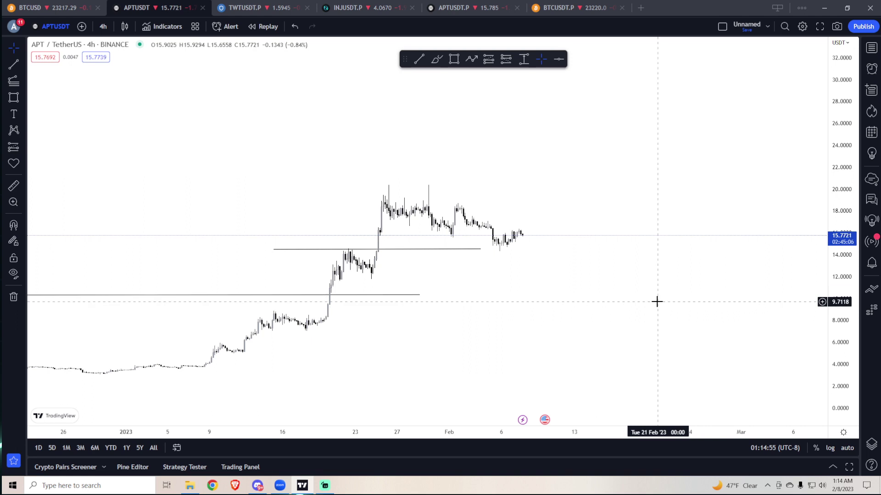
{"action": "scroll", "coordinate": [657, 301], "scroll_direction": "down", "scroll_amount": 6}
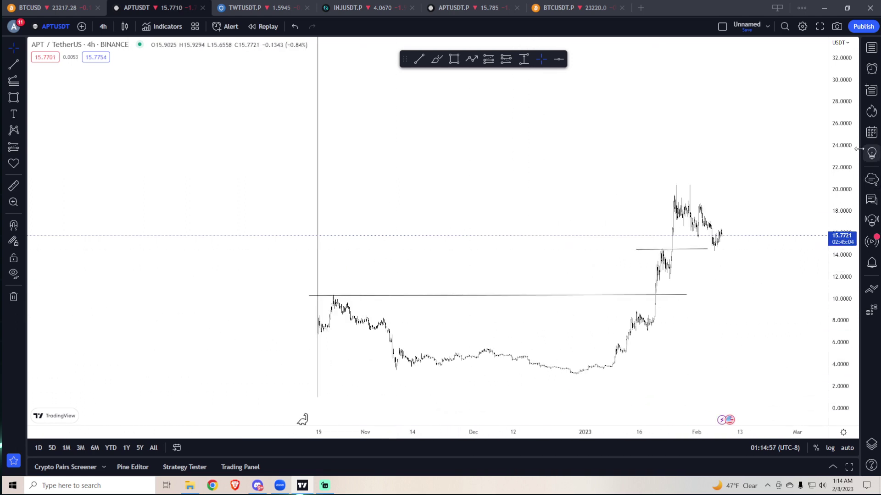
{"action": "scroll", "coordinate": [821, 201], "scroll_direction": "down", "scroll_amount": 3}
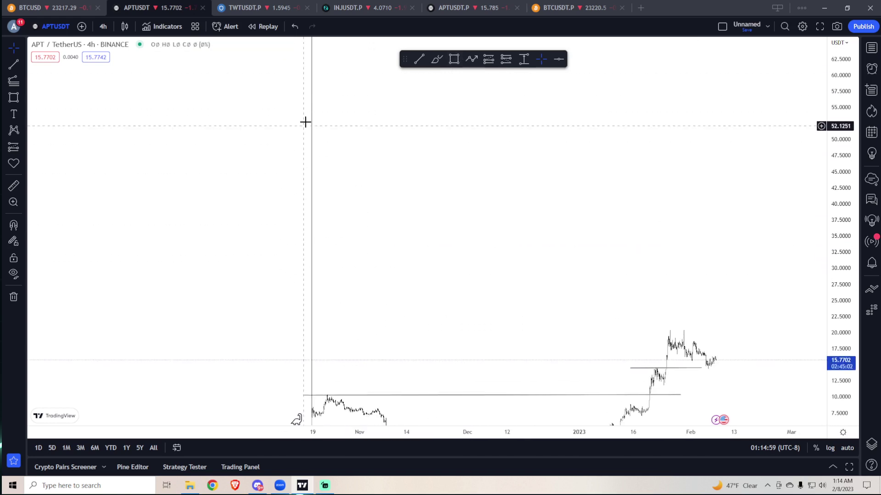
{"action": "scroll", "coordinate": [840, 184], "scroll_direction": "down", "scroll_amount": 3}
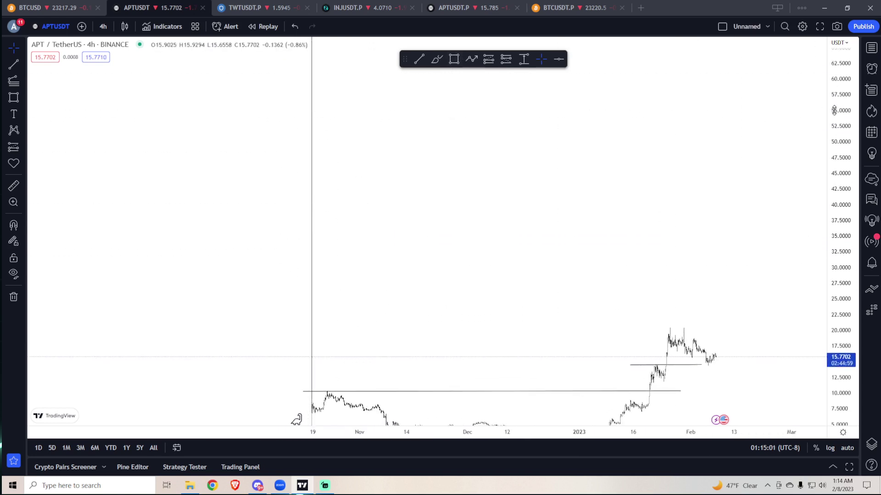
{"action": "scroll", "coordinate": [603, 251], "scroll_direction": "up", "scroll_amount": 2}
{"action": "scroll", "coordinate": [717, 292], "scroll_direction": "up", "scroll_amount": 2}
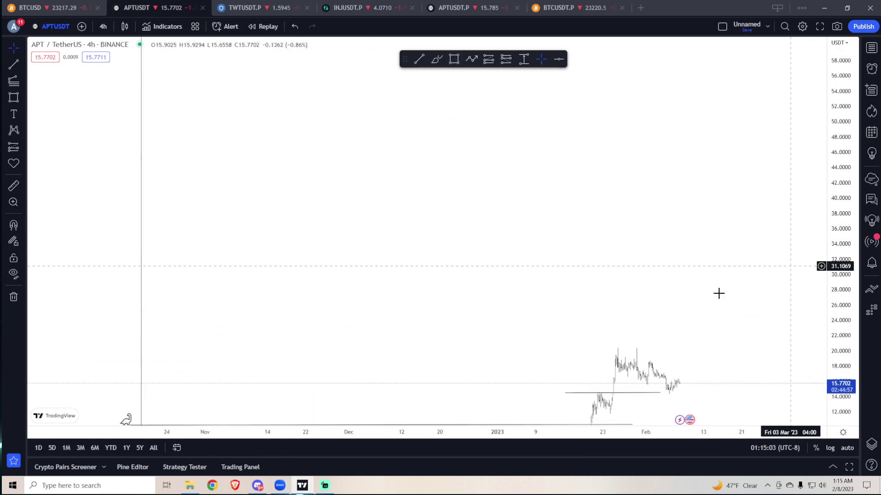
{"action": "scroll", "coordinate": [459, 285], "scroll_direction": "down", "scroll_amount": 1}
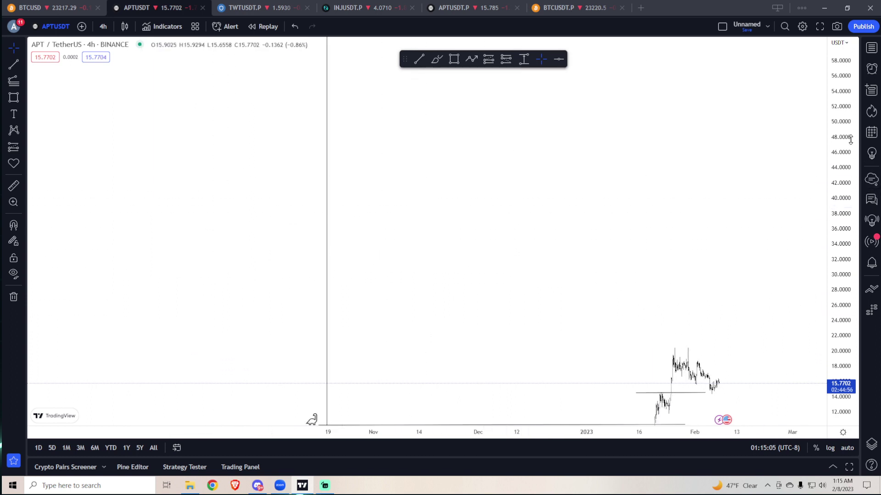
{"action": "scroll", "coordinate": [849, 140], "scroll_direction": "down", "scroll_amount": 2}
{"action": "scroll", "coordinate": [779, 262], "scroll_direction": "up", "scroll_amount": 1}
{"action": "scroll", "coordinate": [841, 230], "scroll_direction": "down", "scroll_amount": 2}
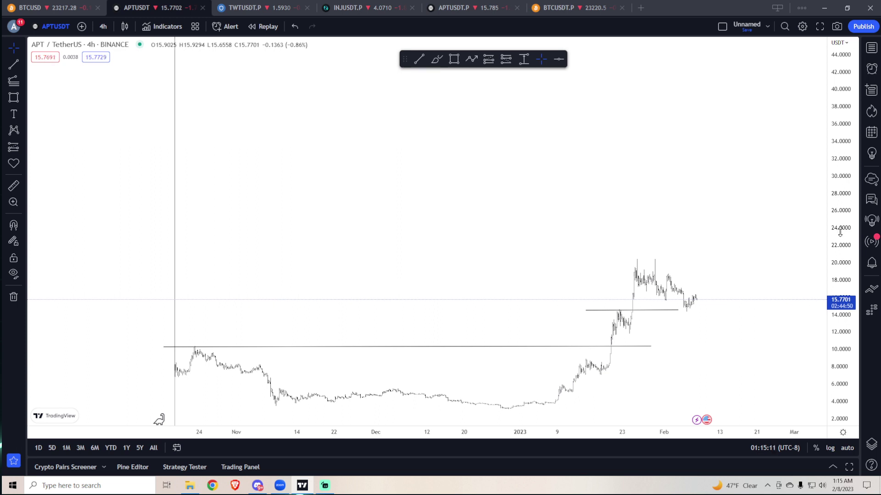
{"action": "scroll", "coordinate": [676, 152], "scroll_direction": "up", "scroll_amount": 1}
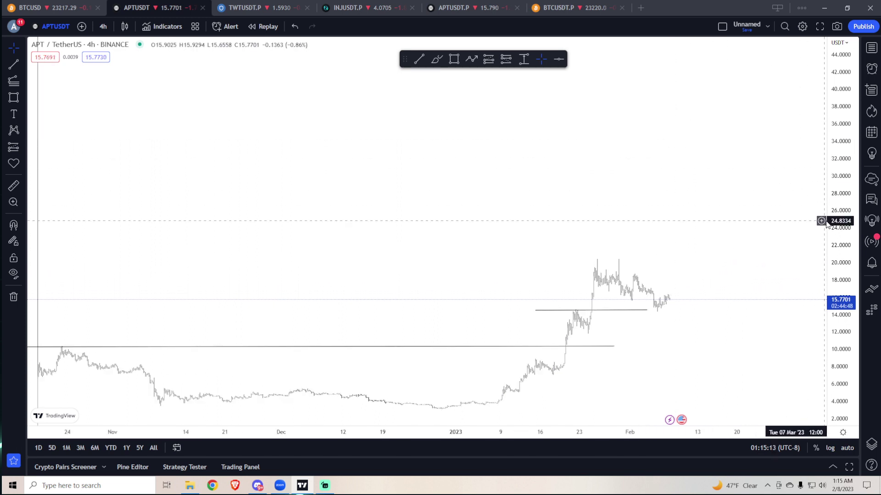
{"action": "left_click_drag", "start_coordinate": [825, 223], "coordinate": [845, 197]}
{"action": "left_click_drag", "start_coordinate": [743, 238], "coordinate": [747, 167]}
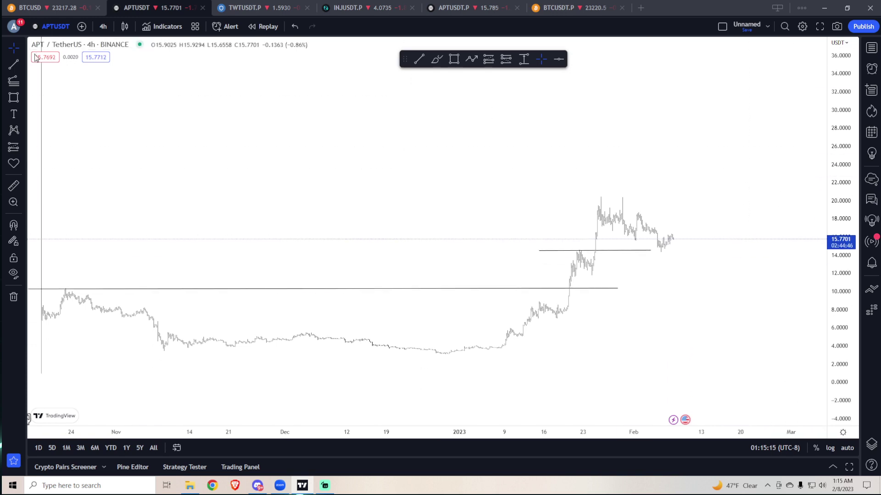
- Draw a Trend-Based Fib Extension from the 9 November low near 3.47 to the 22 January high near 14.57, projecting from about 11.74
{"action": "left_click", "coordinate": [23, 82]}
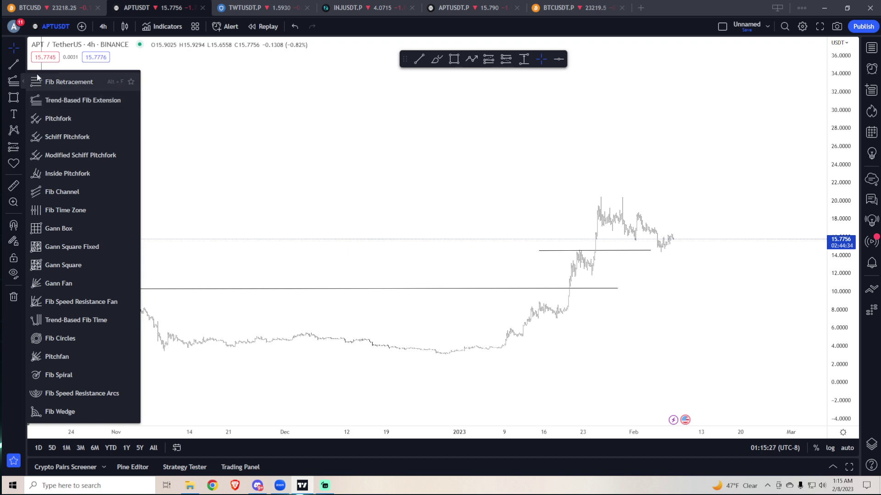
{"action": "left_click", "coordinate": [86, 104]}
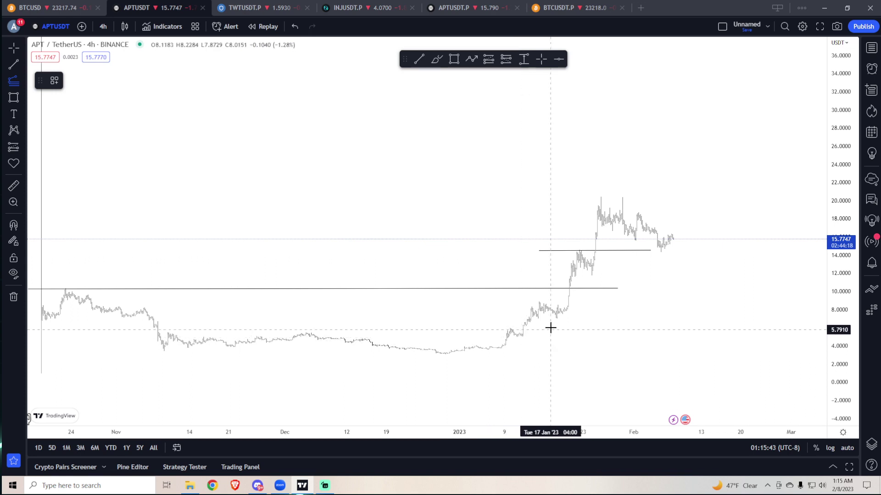
{"action": "left_click", "coordinate": [164, 351]}
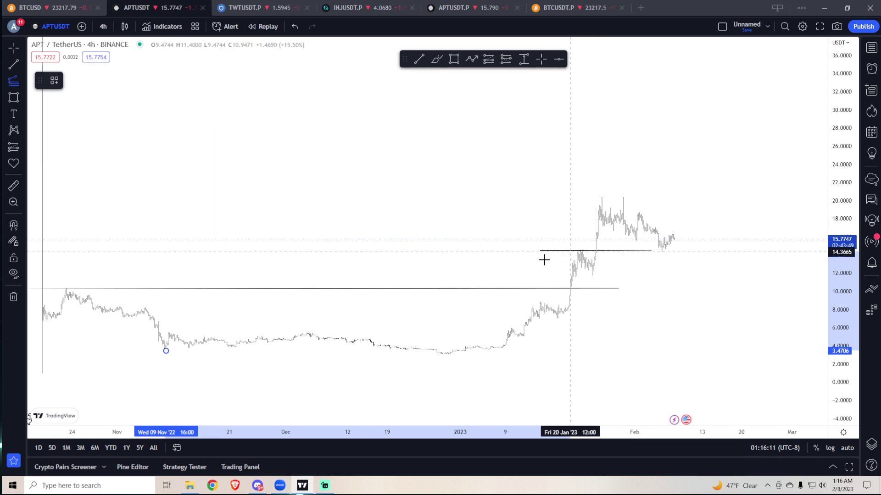
{"action": "key", "text": "Escape"}
{"action": "left_click", "coordinate": [166, 351]}
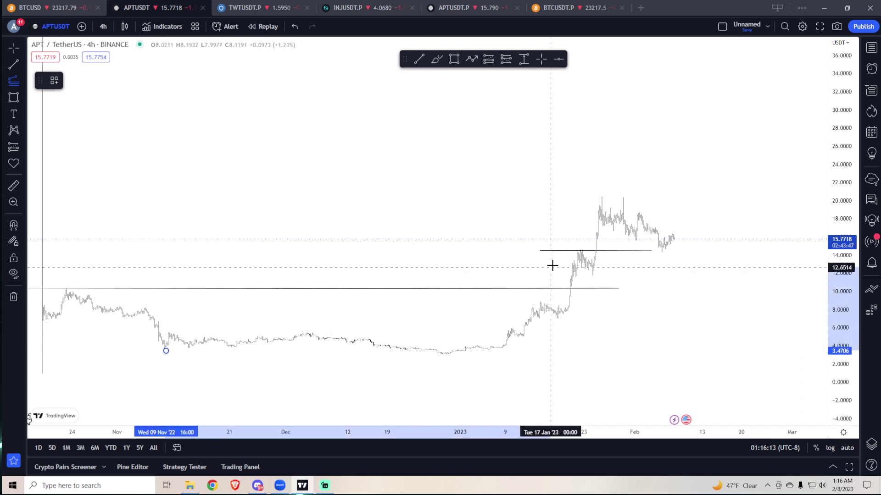
{"action": "left_click", "coordinate": [580, 250]}
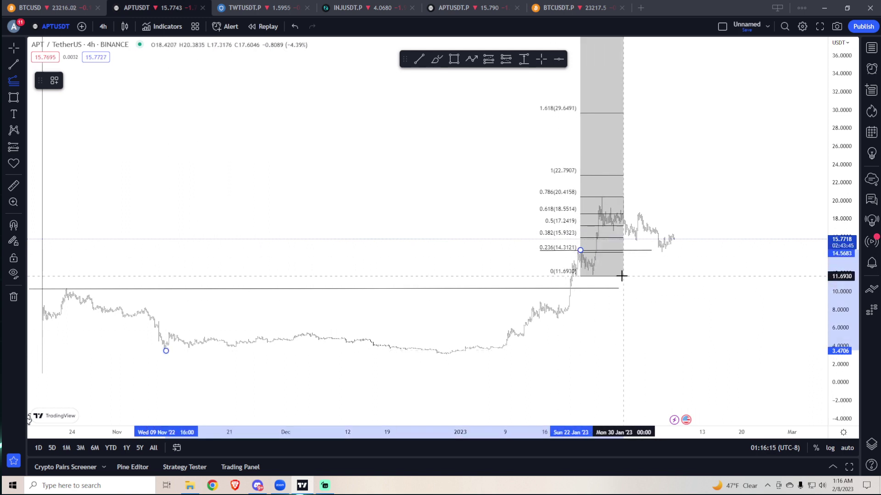
{"action": "left_click", "coordinate": [659, 276]}
- Dismiss the advertisement and delete the shorter trend line running along the Fib extension's 0.236 level
{"action": "scroll", "coordinate": [677, 276], "scroll_direction": "up", "scroll_amount": 3}
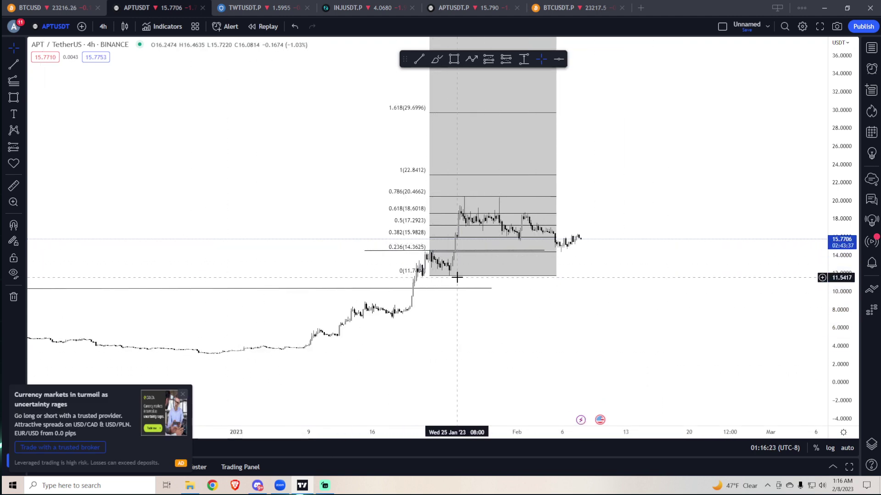
{"action": "left_click", "coordinate": [183, 394]}
{"action": "scroll", "coordinate": [458, 331], "scroll_direction": "up", "scroll_amount": 2}
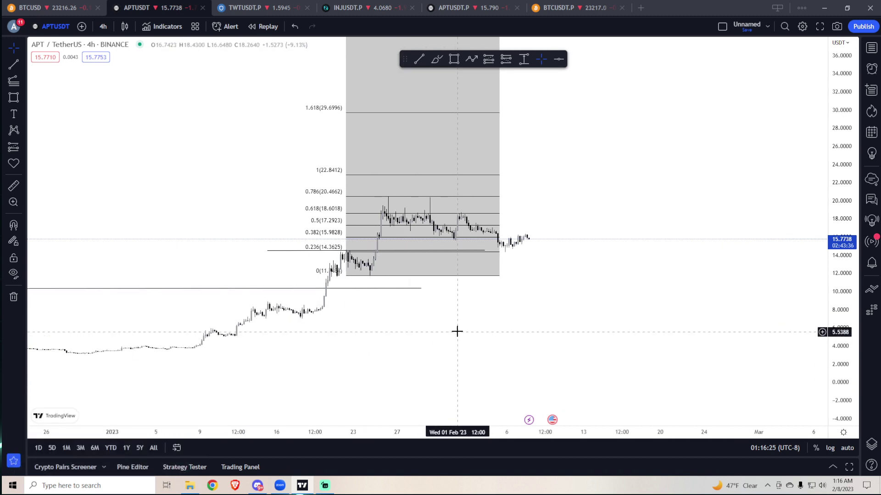
{"action": "left_click_drag", "start_coordinate": [842, 321], "coordinate": [786, 179]}
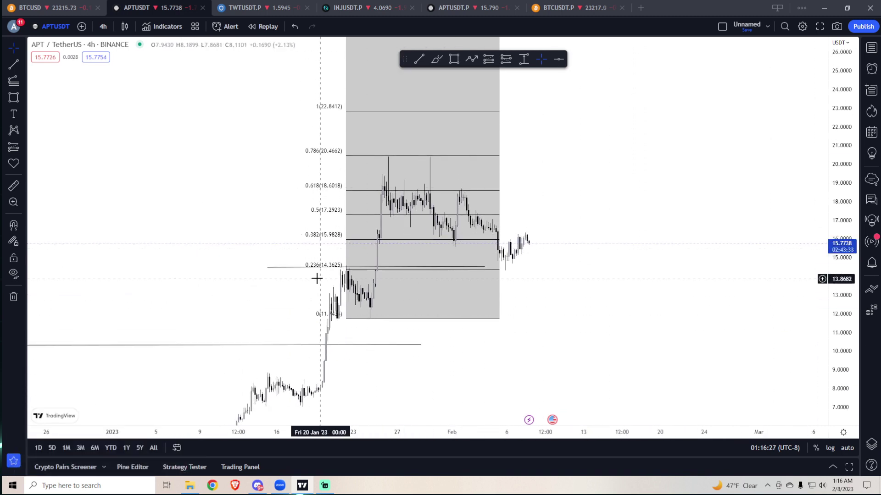
{"action": "left_click", "coordinate": [292, 267]}
{"action": "key", "text": "Delete"}
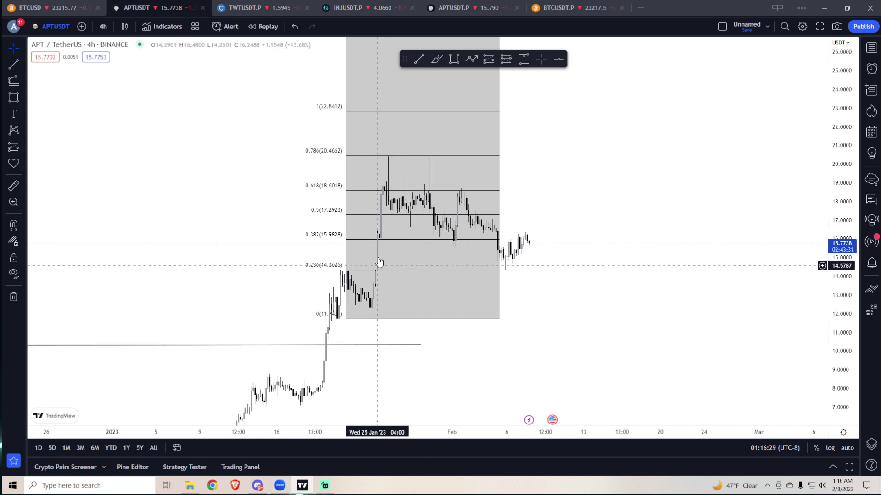
- Fine-tune the Fib extension's last anchor to about 11.79 on 5 February and its second anchor to about 14.58 on 22 January
{"action": "scroll", "coordinate": [631, 270], "scroll_direction": "up", "scroll_amount": 2}
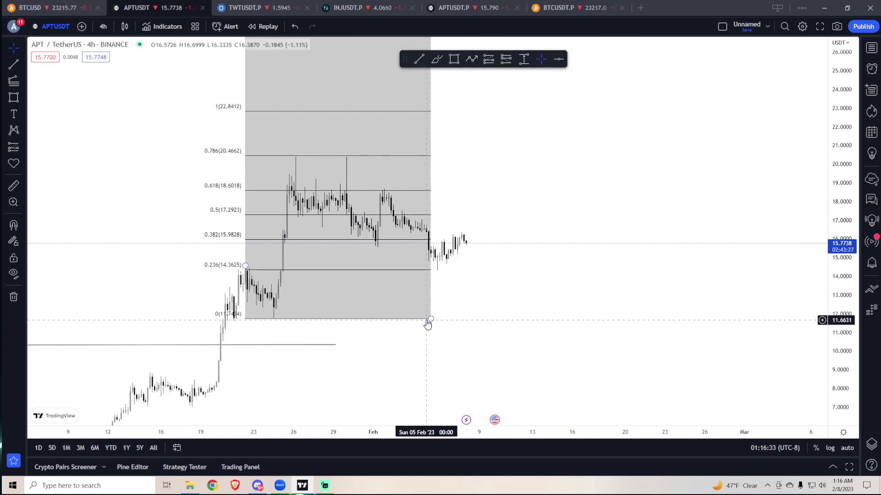
{"action": "left_click_drag", "start_coordinate": [429, 320], "coordinate": [436, 318]}
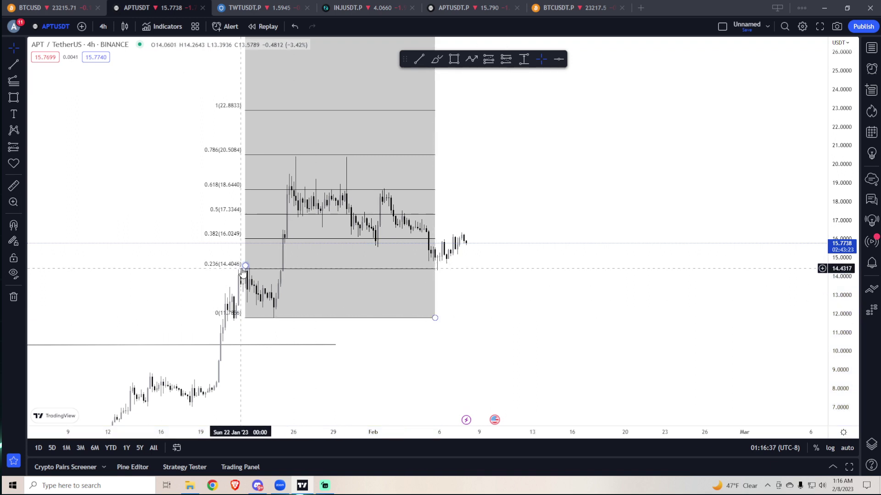
{"action": "left_click_drag", "start_coordinate": [245, 266], "coordinate": [246, 268]}
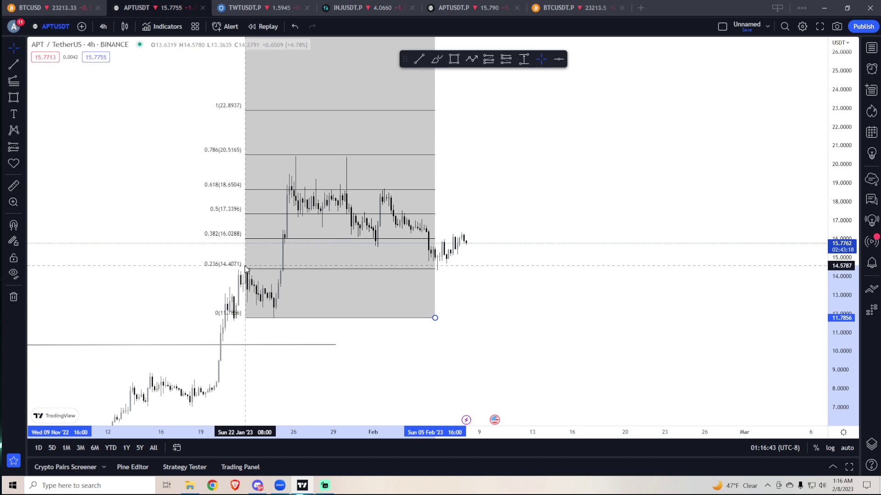
{"action": "left_click", "coordinate": [686, 344]}
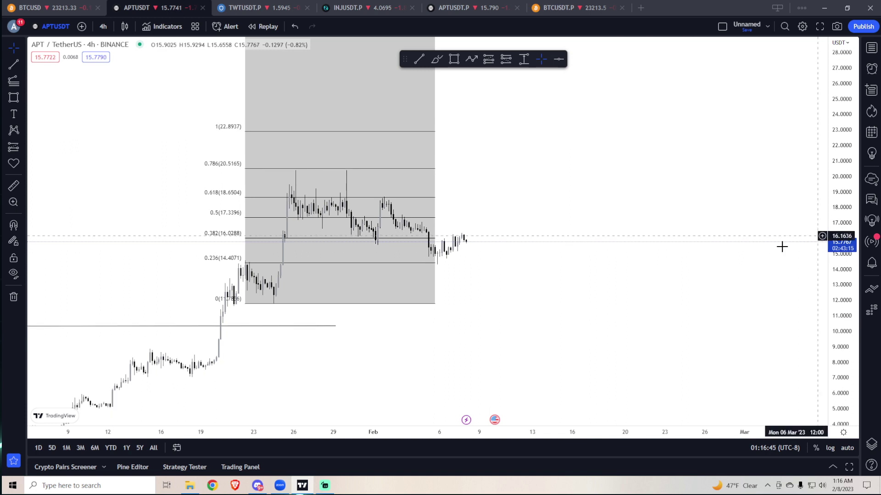
- Extend the Fib extension's last anchor to about 8 February so the levels span the latest candles
{"action": "scroll", "coordinate": [643, 291], "scroll_direction": "down", "scroll_amount": 2}
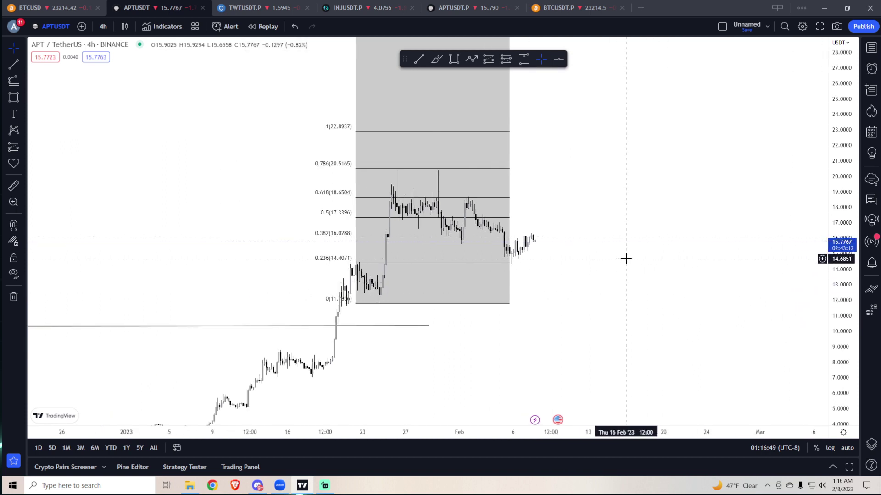
{"action": "scroll", "coordinate": [629, 275], "scroll_direction": "up", "scroll_amount": 2}
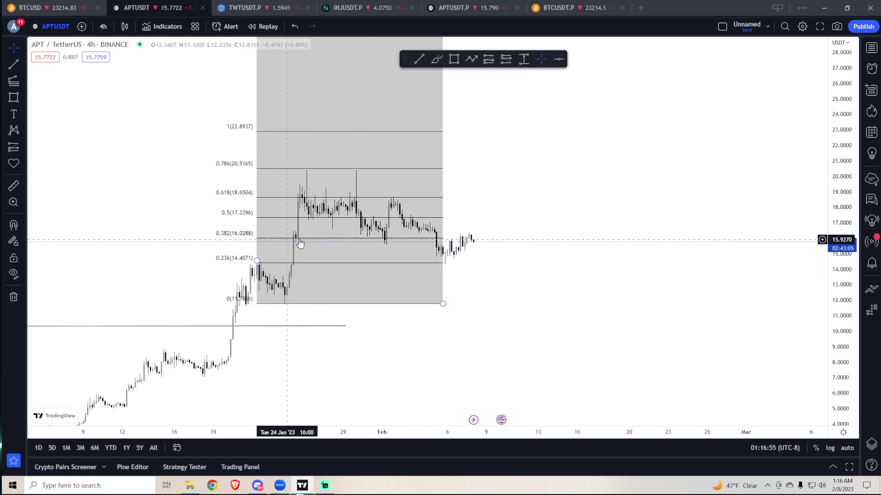
{"action": "scroll", "coordinate": [604, 236], "scroll_direction": "up", "scroll_amount": 1}
{"action": "left_click_drag", "start_coordinate": [562, 227], "coordinate": [661, 256]}
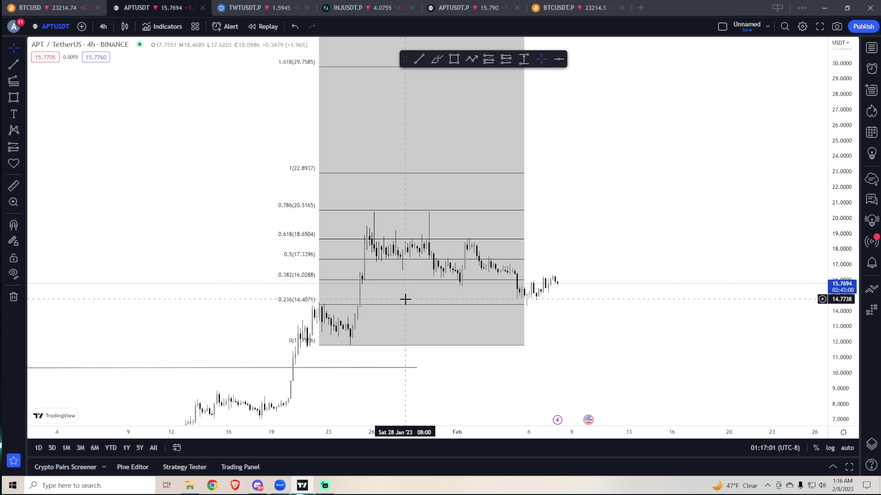
{"action": "left_click", "coordinate": [373, 286]}
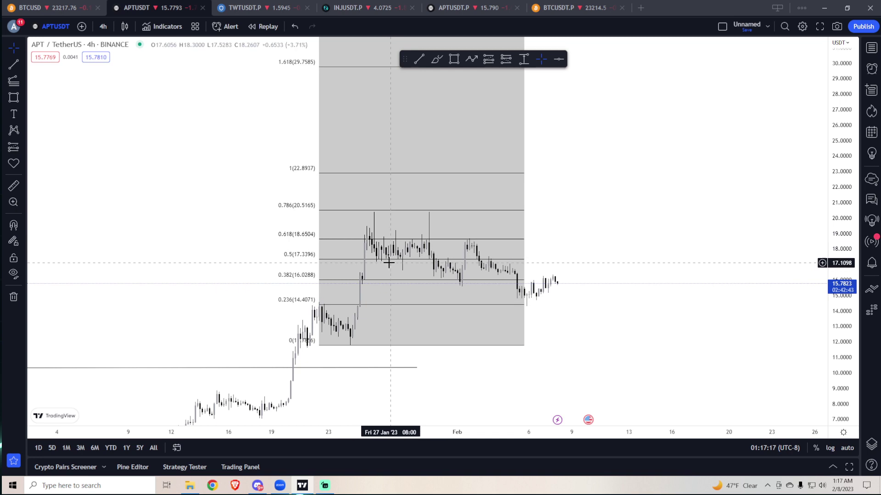
{"action": "scroll", "coordinate": [363, 250], "scroll_direction": "up", "scroll_amount": 1}
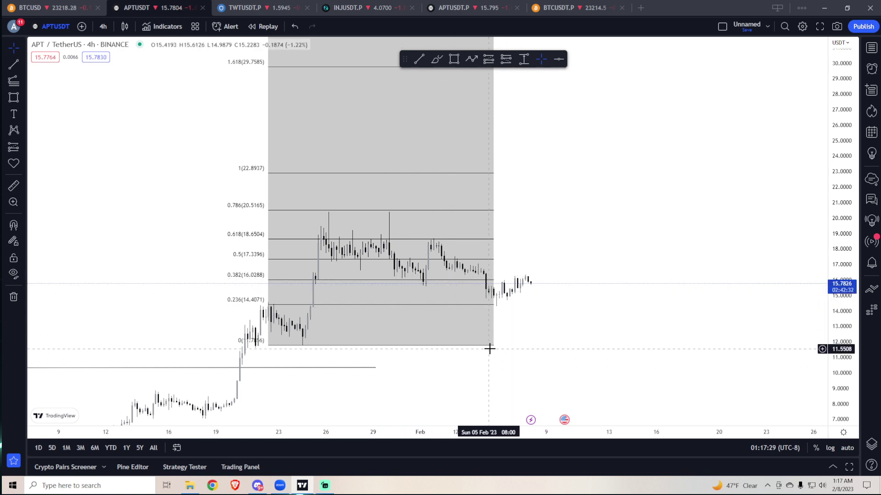
{"action": "left_click_drag", "start_coordinate": [494, 345], "coordinate": [535, 345]}
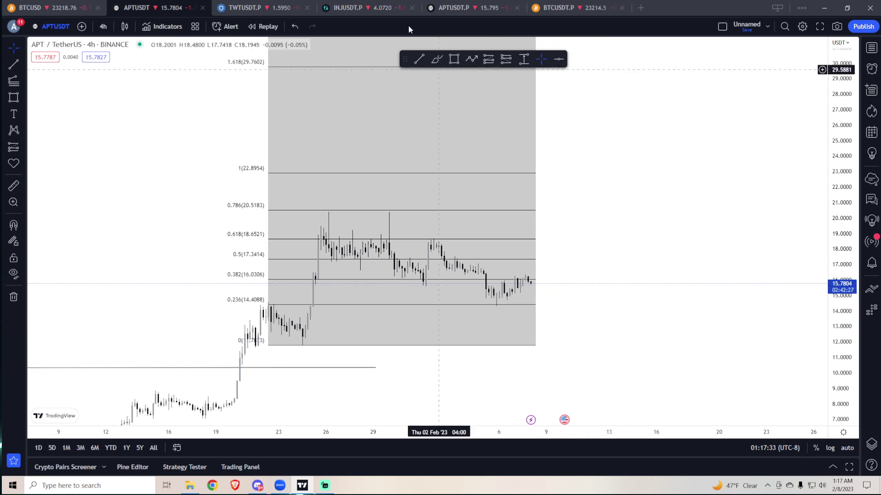
- Switch to the APTUSDT.P perpetual contract chart and view its existing Fib extension
{"action": "left_click", "coordinate": [459, 8]}
{"action": "scroll", "coordinate": [571, 232], "scroll_direction": "up", "scroll_amount": 3}
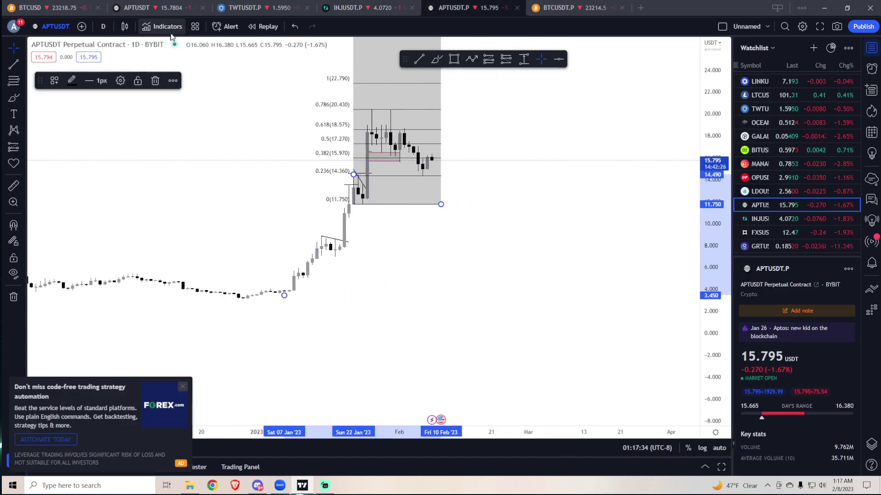
- Switch the APTUSDT.P chart to the 4-hour timeframe, dismiss the advertisement, and check the candles against the Fib extension levels
{"action": "left_click", "coordinate": [103, 27]}
{"action": "left_click", "coordinate": [111, 223]}
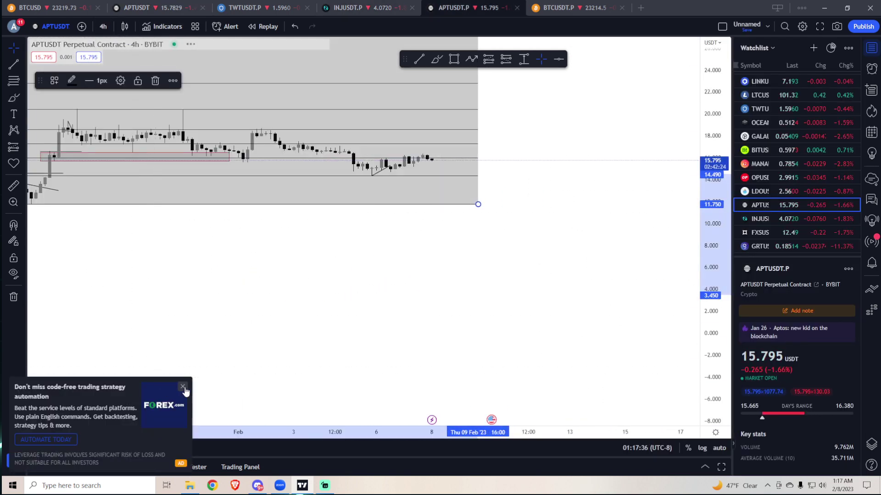
{"action": "left_click", "coordinate": [182, 386]}
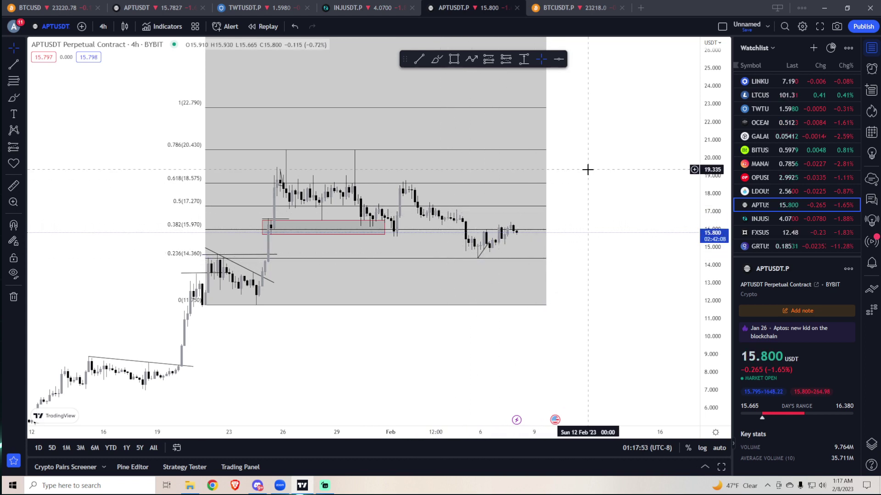
{"action": "left_click_drag", "start_coordinate": [577, 195], "coordinate": [586, 222]}
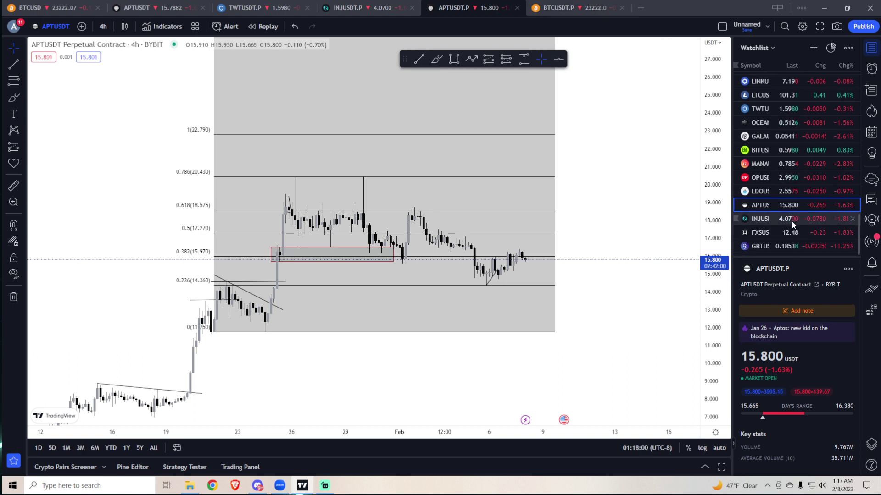
- Look at the LDOUSDT.P chart briefly, open the OPUSDT.P chart and remove all of its existing drawings
{"action": "left_click", "coordinate": [764, 191]}
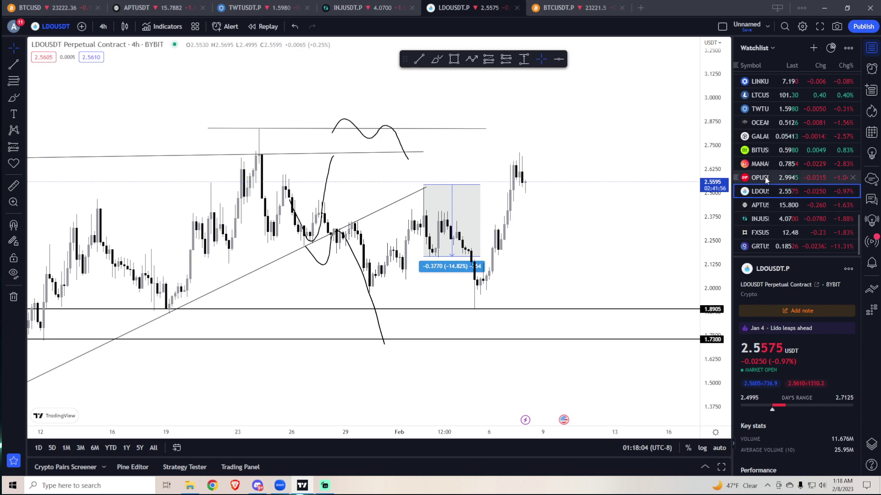
{"action": "left_click", "coordinate": [762, 178]}
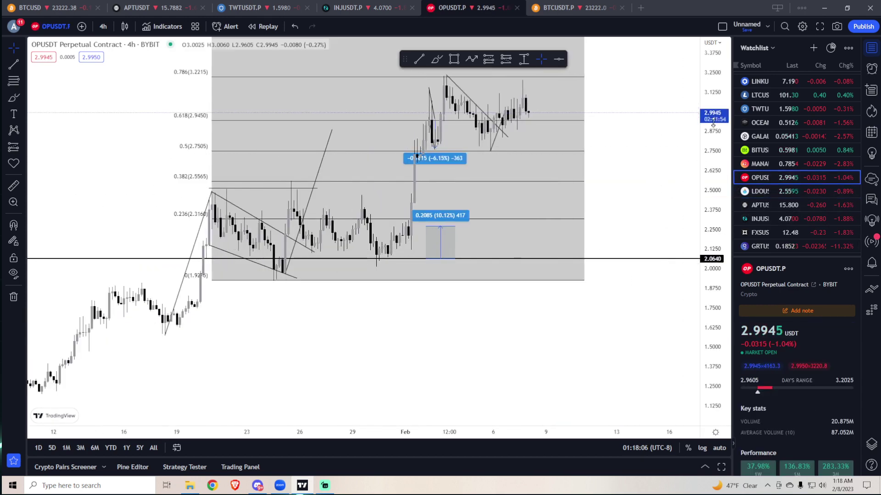
{"action": "scroll", "coordinate": [586, 325], "scroll_direction": "down", "scroll_amount": 3}
{"action": "left_click_drag", "start_coordinate": [584, 330], "coordinate": [587, 358]}
{"action": "scroll", "coordinate": [596, 356], "scroll_direction": "down", "scroll_amount": 4}
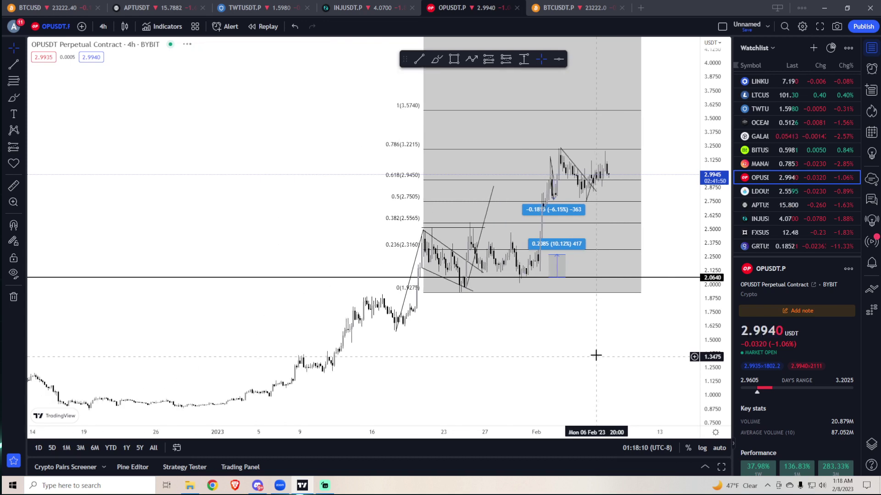
{"action": "left_click", "coordinate": [21, 298]}
{"action": "left_click", "coordinate": [79, 296]}
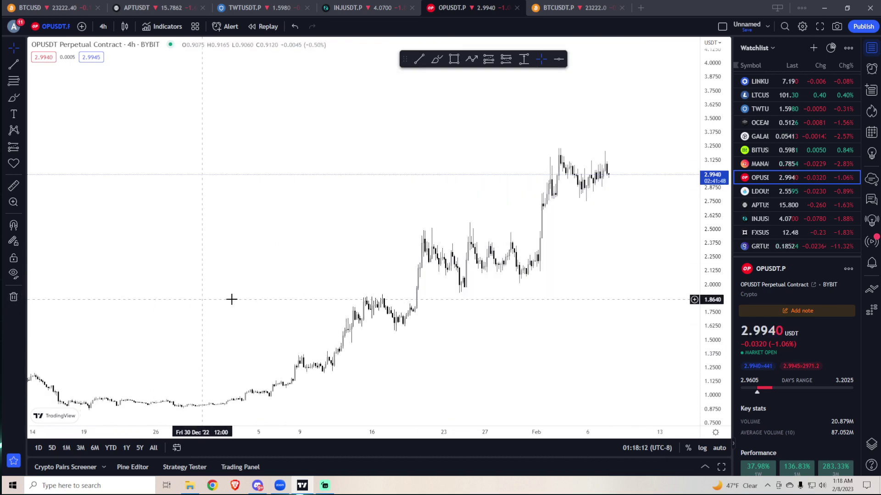
- Switch the OPUSDT.P chart to the daily timeframe and bring its full price history into view
{"action": "scroll", "coordinate": [232, 298], "scroll_direction": "down", "scroll_amount": 2}
{"action": "left_click", "coordinate": [103, 27]}
{"action": "left_click", "coordinate": [150, 256]}
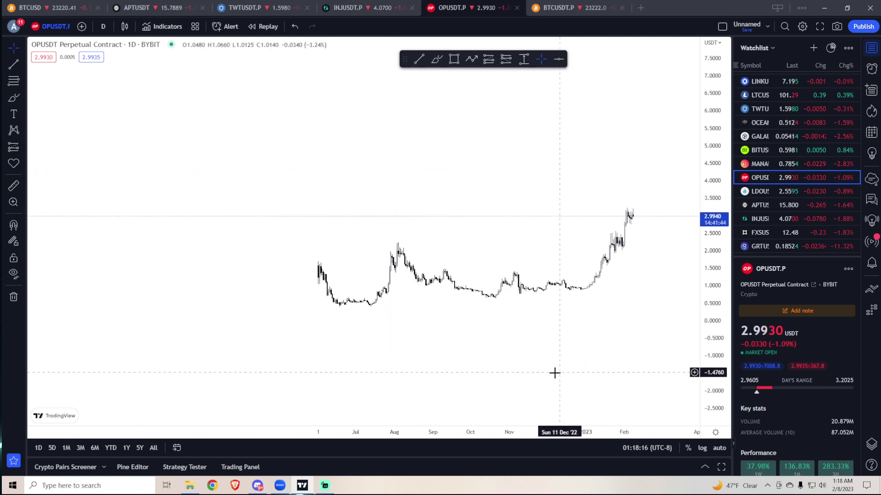
{"action": "left_click_drag", "start_coordinate": [545, 380], "coordinate": [447, 389]}
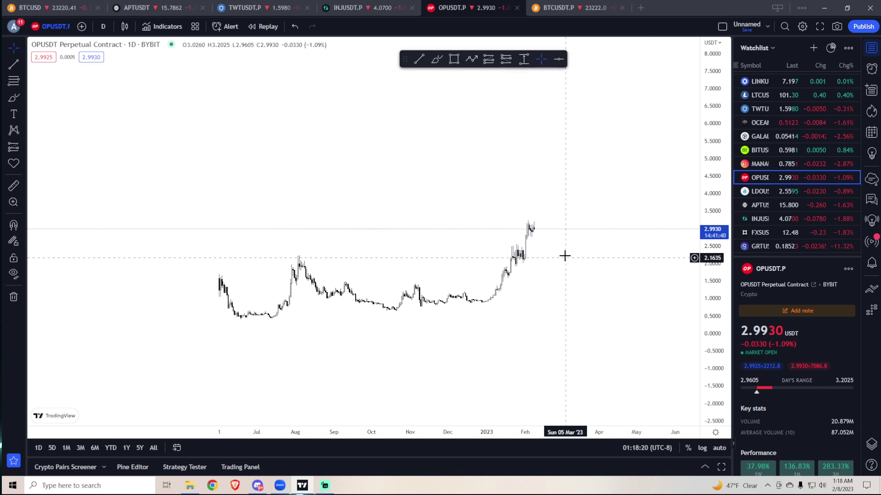
- Draw a Trend-Based Fib Extension from about 0.3965 on 13 July 2022 to 2.216 on 4 August, with the last anchor near 0.632 on 26 February 2023
{"action": "left_click", "coordinate": [24, 83]}
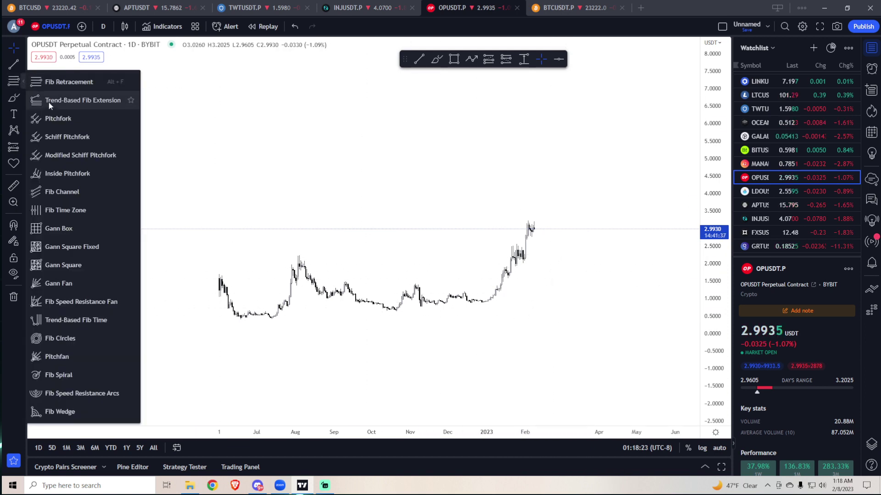
{"action": "left_click", "coordinate": [73, 102]}
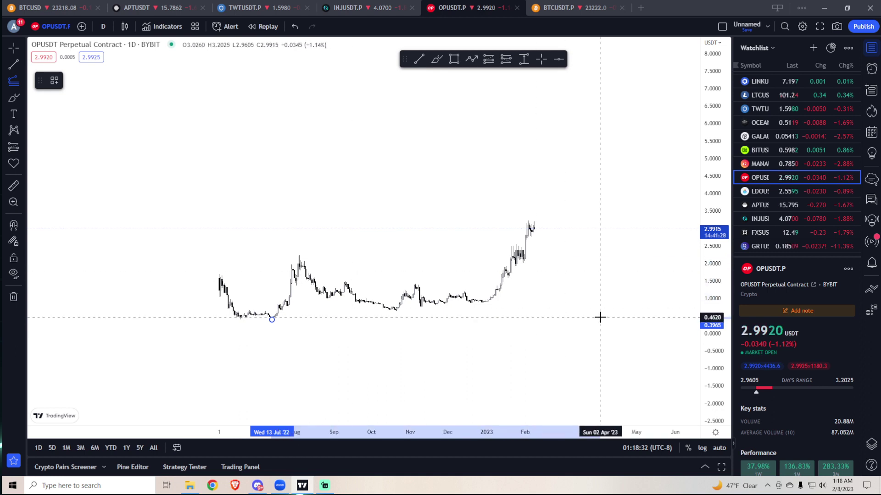
{"action": "left_click", "coordinate": [298, 254]}
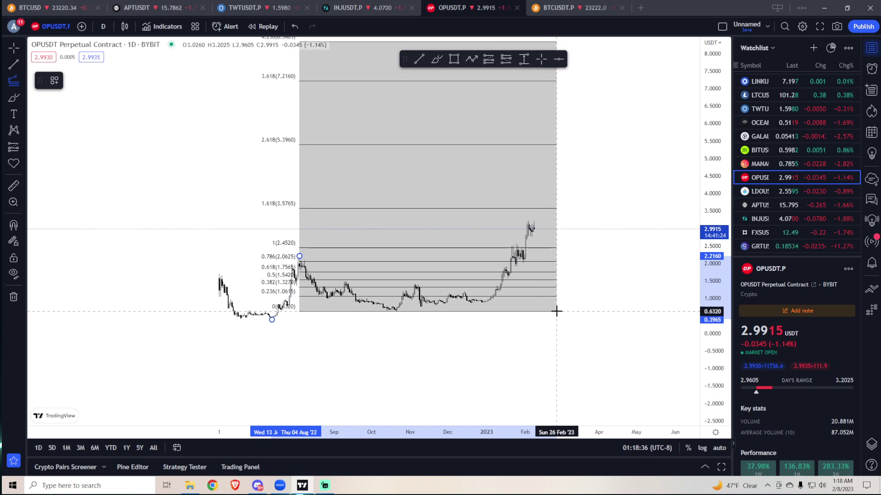
{"action": "left_click", "coordinate": [557, 311]}
{"action": "scroll", "coordinate": [445, 348], "scroll_direction": "up", "scroll_amount": 2}
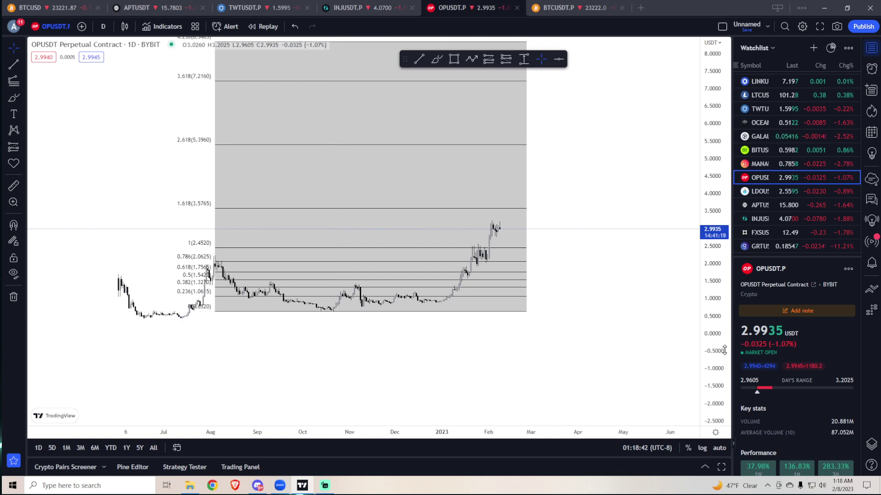
{"action": "scroll", "coordinate": [599, 349], "scroll_direction": "up", "scroll_amount": 3}
{"action": "scroll", "coordinate": [598, 350], "scroll_direction": "up", "scroll_amount": 1}
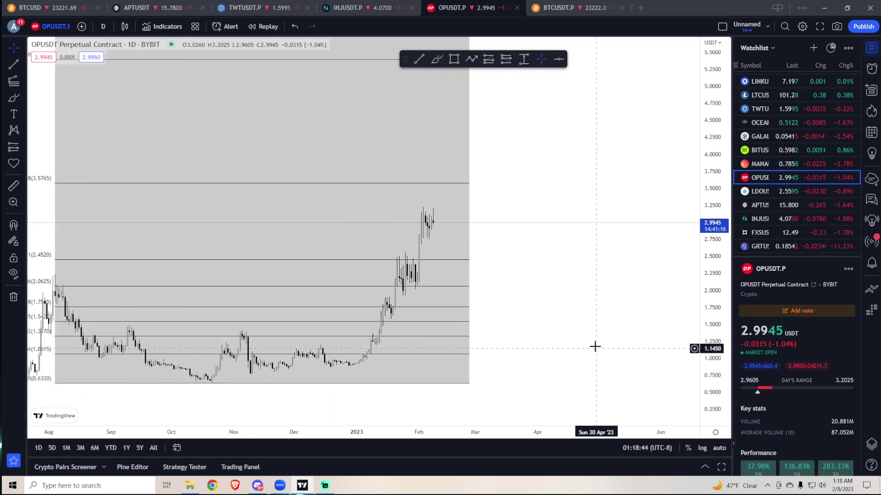
{"action": "left_click_drag", "start_coordinate": [593, 345], "coordinate": [675, 346]}
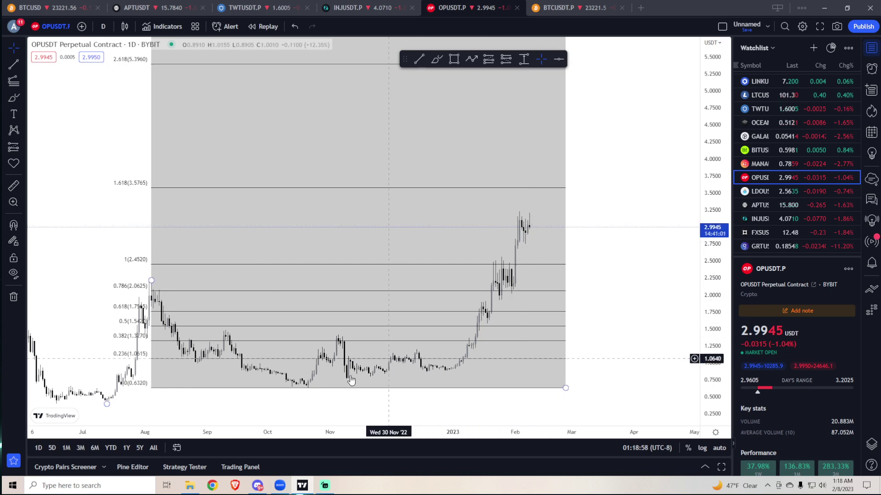
{"action": "scroll", "coordinate": [193, 348], "scroll_direction": "down", "scroll_amount": 1}
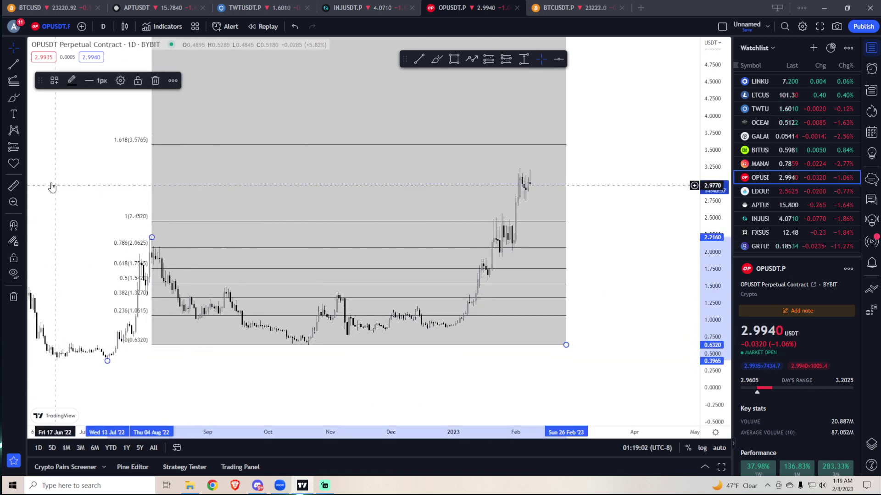
- Replace the Fib extension with one from about 0.633 on 21 October 2022 to 1.906 on 15 January 2023, last anchor near 1.59 on 17 March
{"action": "left_click", "coordinate": [156, 82]}
{"action": "left_click", "coordinate": [14, 84]}
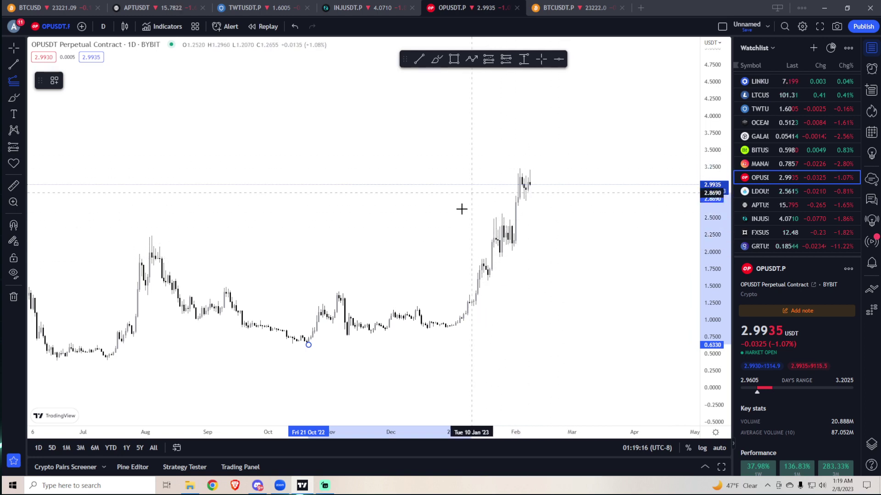
{"action": "left_click", "coordinate": [482, 259]}
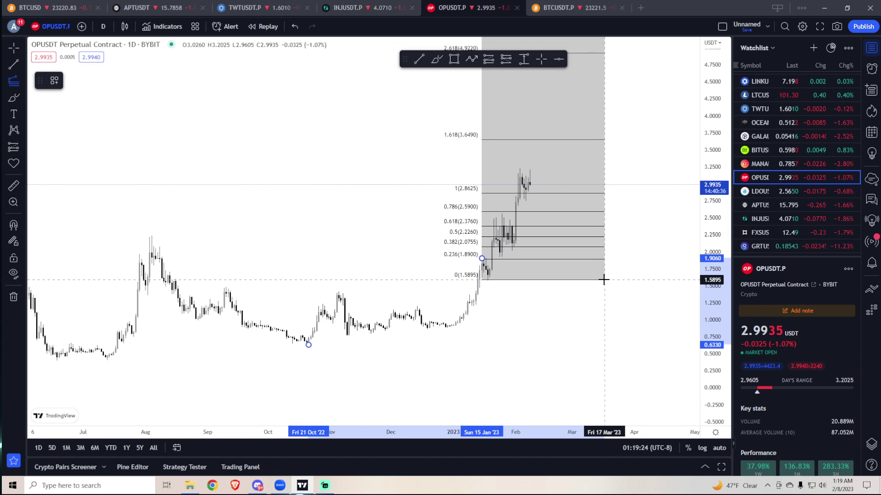
{"action": "left_click", "coordinate": [603, 280]}
{"action": "scroll", "coordinate": [628, 278], "scroll_direction": "up", "scroll_amount": 3}
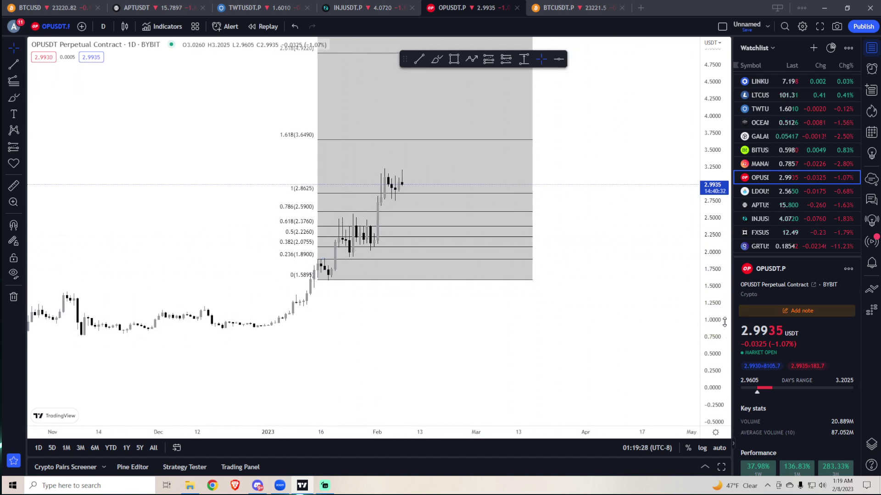
{"action": "left_click_drag", "start_coordinate": [724, 322], "coordinate": [725, 294]}
{"action": "scroll", "coordinate": [380, 261], "scroll_direction": "down", "scroll_amount": 2}
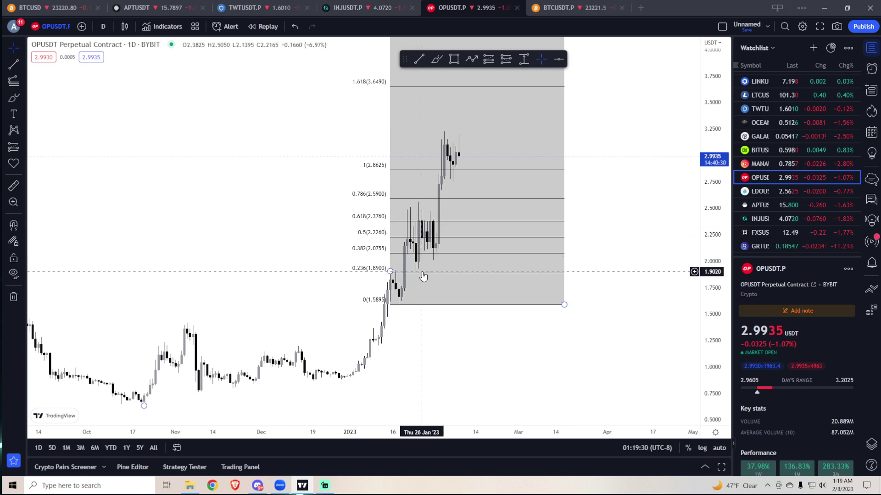
{"action": "scroll", "coordinate": [399, 344], "scroll_direction": "down", "scroll_amount": 2}
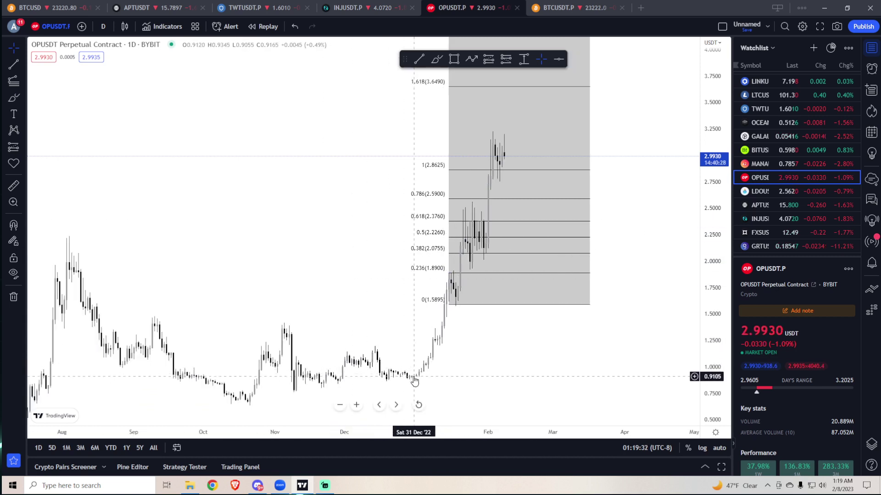
{"action": "scroll", "coordinate": [431, 367], "scroll_direction": "up", "scroll_amount": 4}
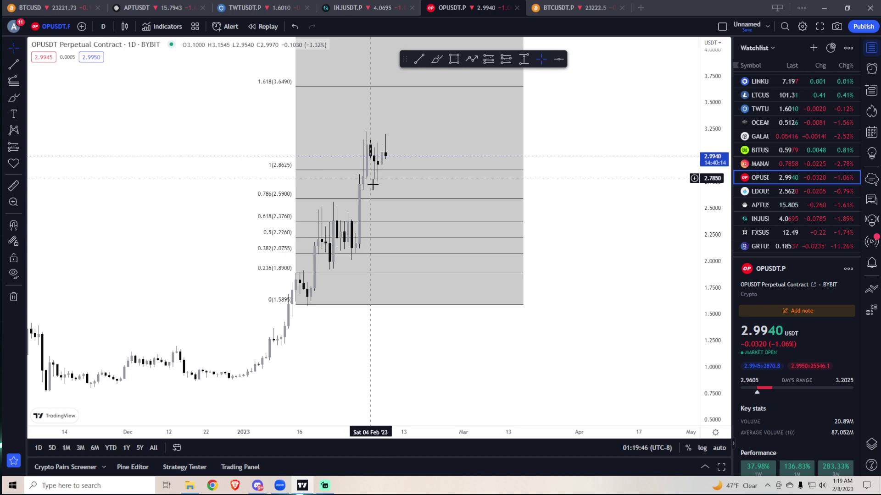
- Draw another Trend-Based Fib Extension through about 0.6335 (21 October 2022), 2.575 (25 January 2023) and 2.013, and delete the earlier extension
{"action": "scroll", "coordinate": [715, 153], "scroll_direction": "down", "scroll_amount": 2}
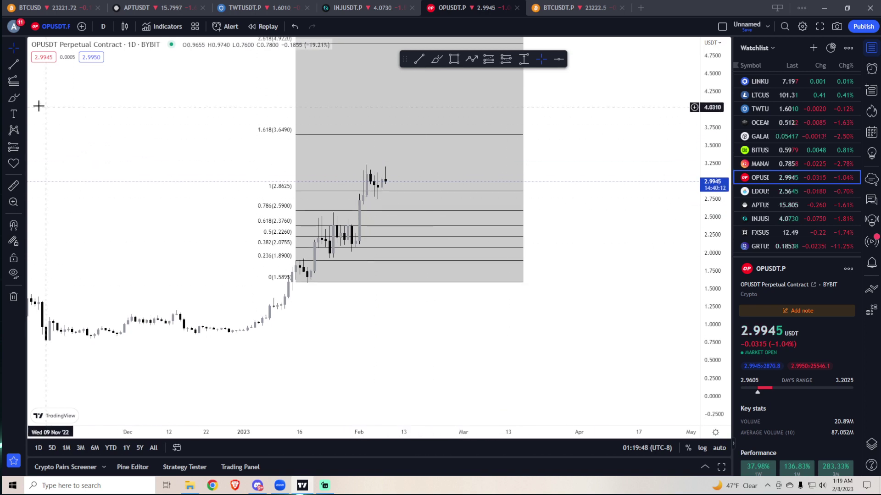
{"action": "left_click", "coordinate": [15, 83]}
{"action": "scroll", "coordinate": [367, 325], "scroll_direction": "down", "scroll_amount": 3}
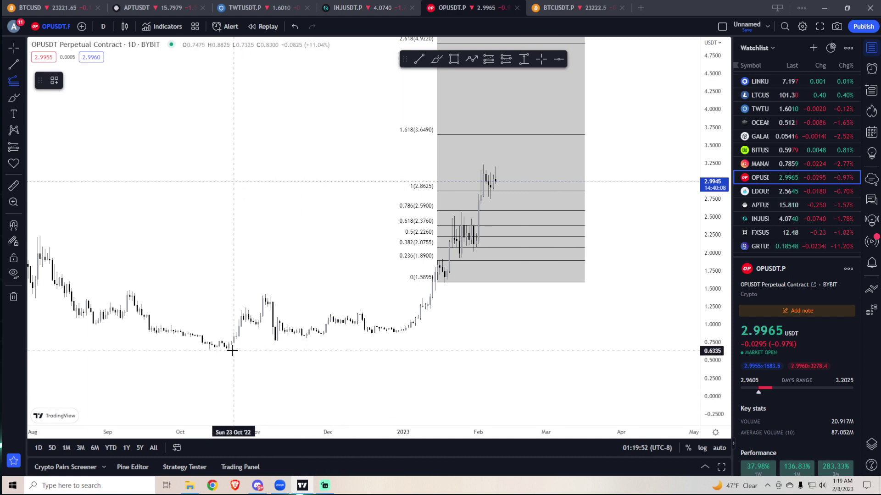
{"action": "left_click", "coordinate": [228, 351]}
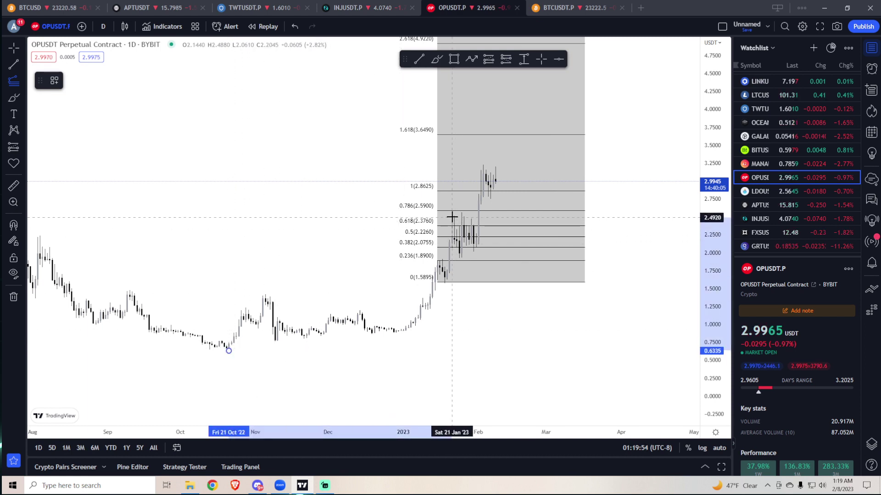
{"action": "left_click", "coordinate": [461, 211]}
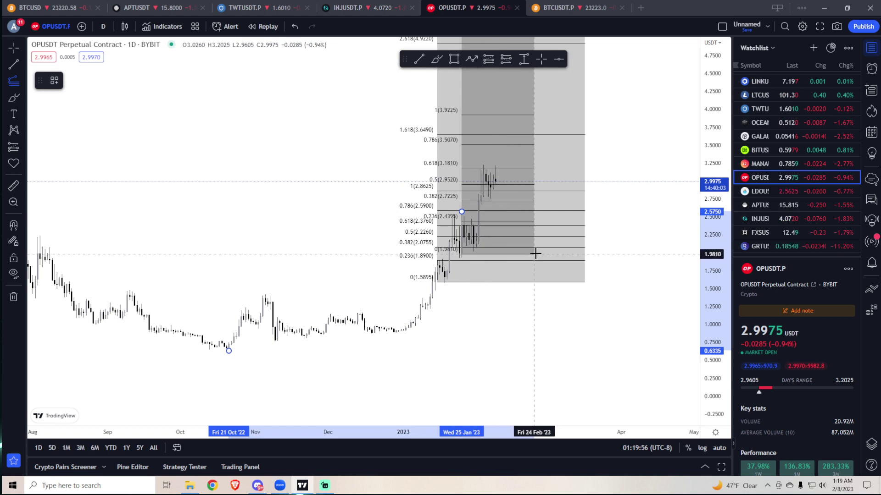
{"action": "left_click", "coordinate": [626, 252]}
{"action": "left_click", "coordinate": [577, 287]}
{"action": "key", "text": "Delete"}
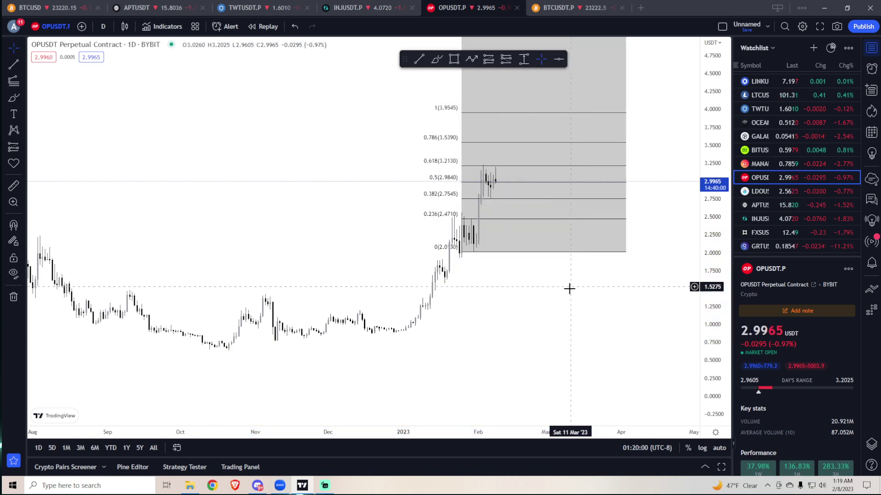
- Examine the remaining Fib extension's levels on OPUSDT.P, comparing the latest candles and the anchor lows with the projected targets above
{"action": "scroll", "coordinate": [550, 303], "scroll_direction": "up", "scroll_amount": 4}
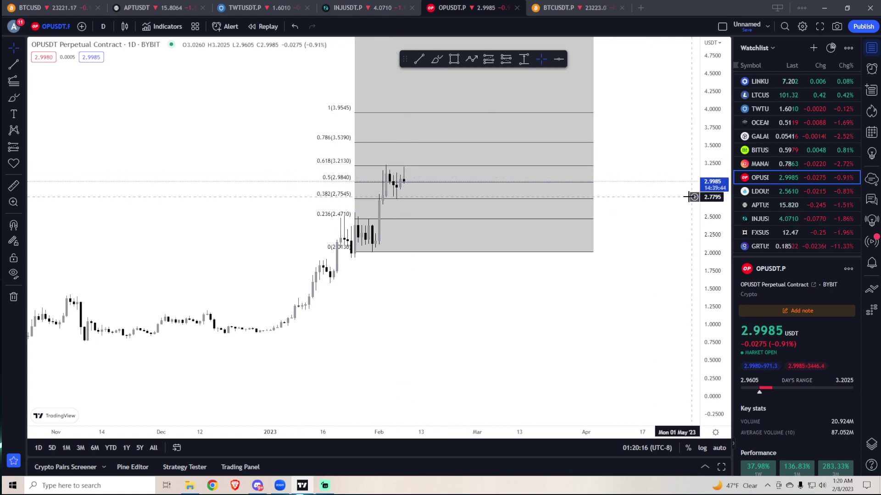
{"action": "left_click_drag", "start_coordinate": [693, 186], "coordinate": [688, 211]}
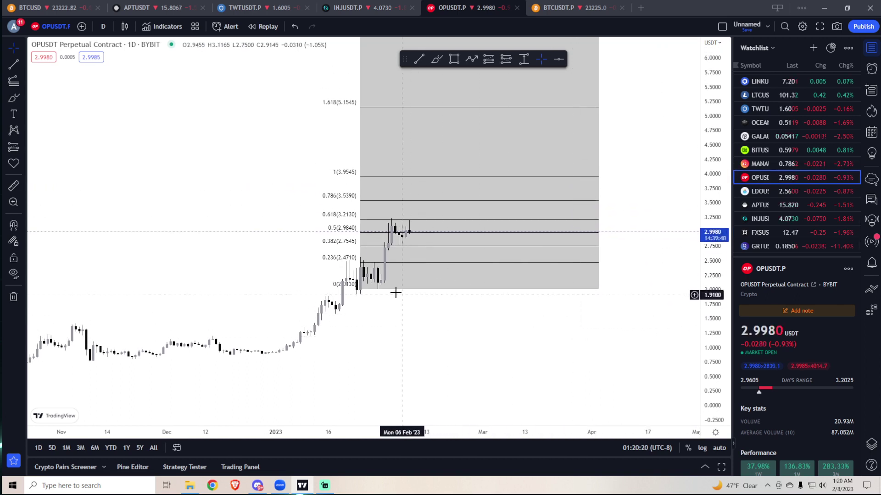
{"action": "left_click_drag", "start_coordinate": [358, 273], "coordinate": [511, 281]}
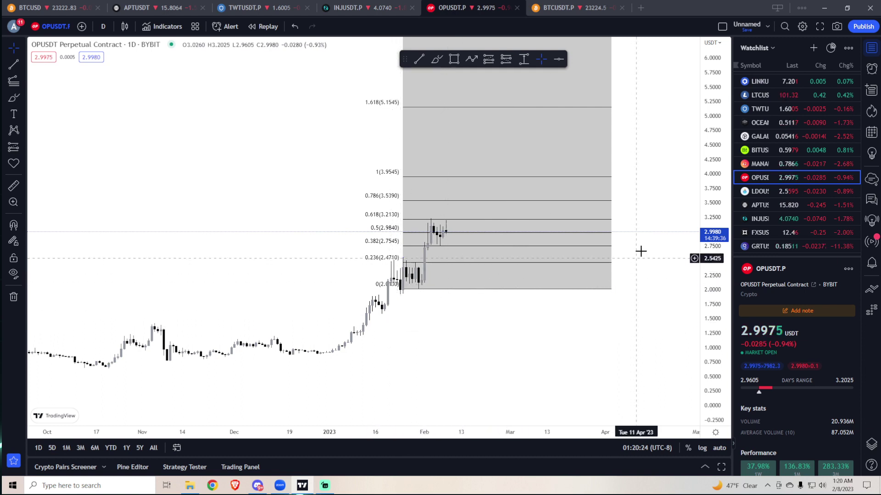
{"action": "left_click_drag", "start_coordinate": [641, 255], "coordinate": [615, 250]}
{"action": "scroll", "coordinate": [532, 284], "scroll_direction": "up", "scroll_amount": 2}
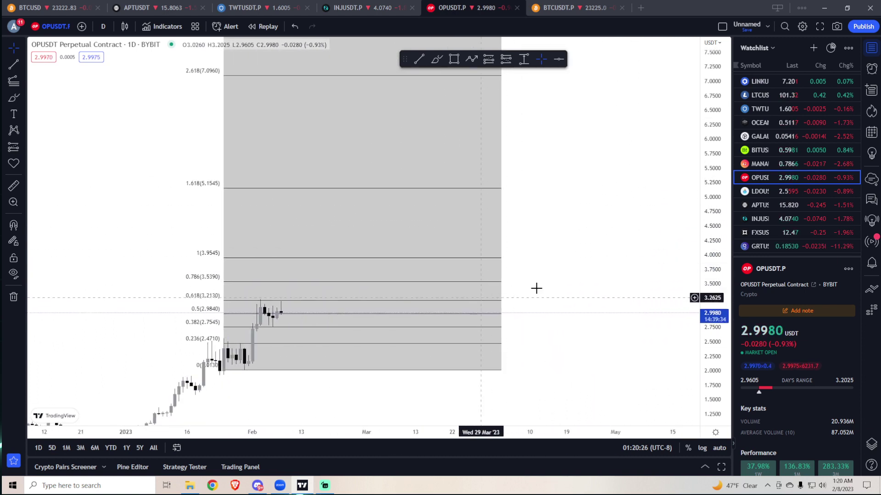
{"action": "scroll", "coordinate": [718, 313], "scroll_direction": "up", "scroll_amount": 2}
{"action": "left_click_drag", "start_coordinate": [563, 330], "coordinate": [608, 207]}
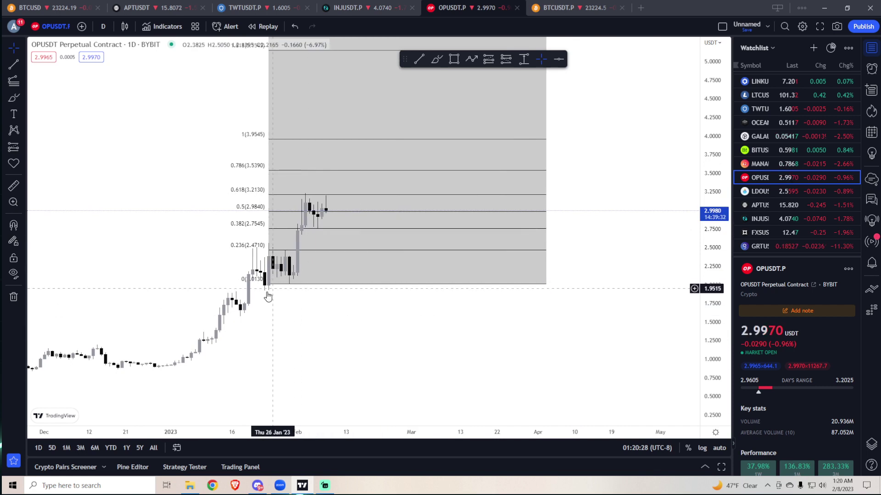
{"action": "scroll", "coordinate": [230, 319], "scroll_direction": "down", "scroll_amount": 2}
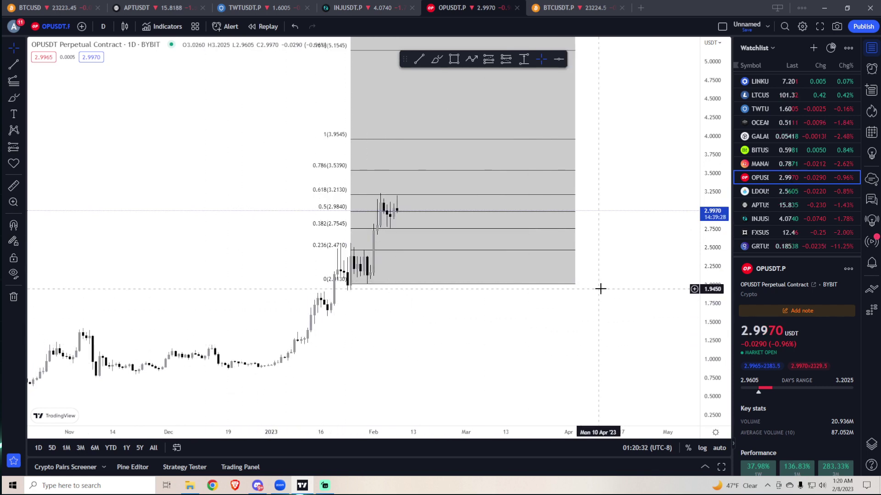
{"action": "left_click_drag", "start_coordinate": [599, 289], "coordinate": [600, 331]}
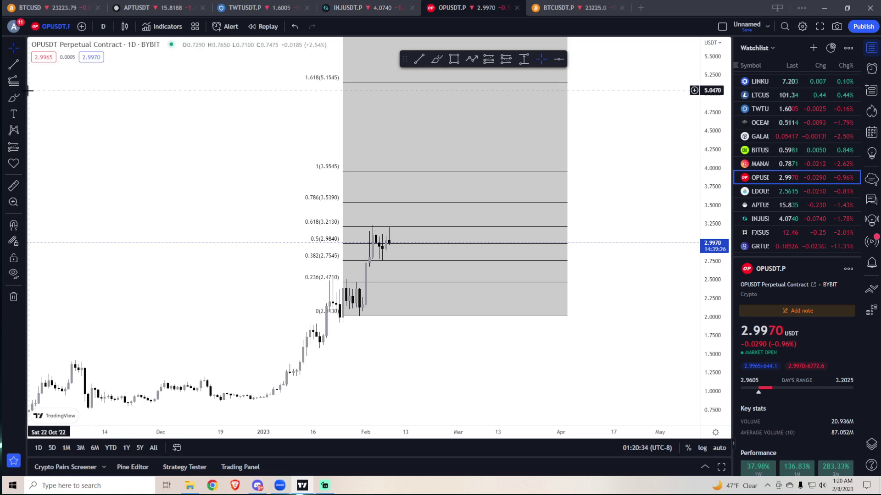
- Switch to the LDOUSDT.P perpetual contract chart
{"action": "left_click", "coordinate": [775, 190]}
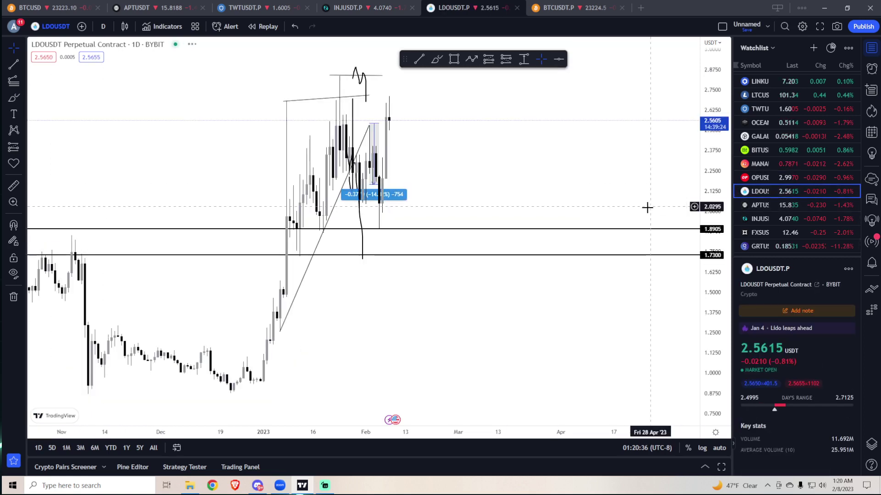
- Remove all drawings from the LDOUSDT.P chart and dismiss the advertisement that pops up
{"action": "scroll", "coordinate": [647, 207], "scroll_direction": "down", "scroll_amount": 3}
{"action": "left_click", "coordinate": [13, 296]}
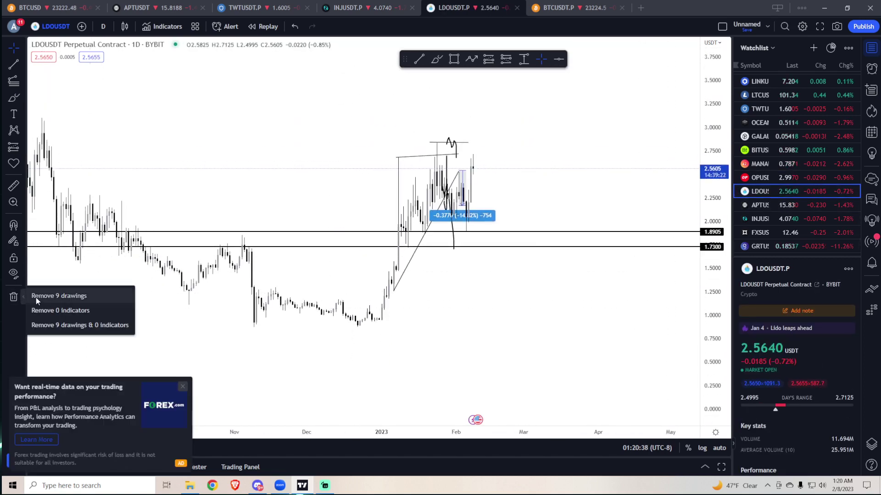
{"action": "left_click", "coordinate": [36, 297]}
{"action": "left_click", "coordinate": [183, 389]}
{"action": "scroll", "coordinate": [338, 346], "scroll_direction": "down", "scroll_amount": 3}
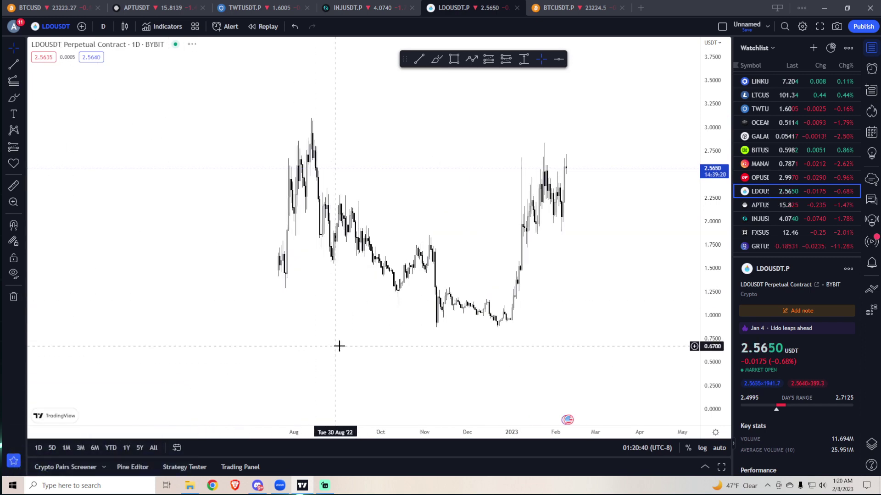
- Switch to Binance's LDOUSDT chart and remove all of its existing drawings
{"action": "left_click", "coordinate": [51, 28]}
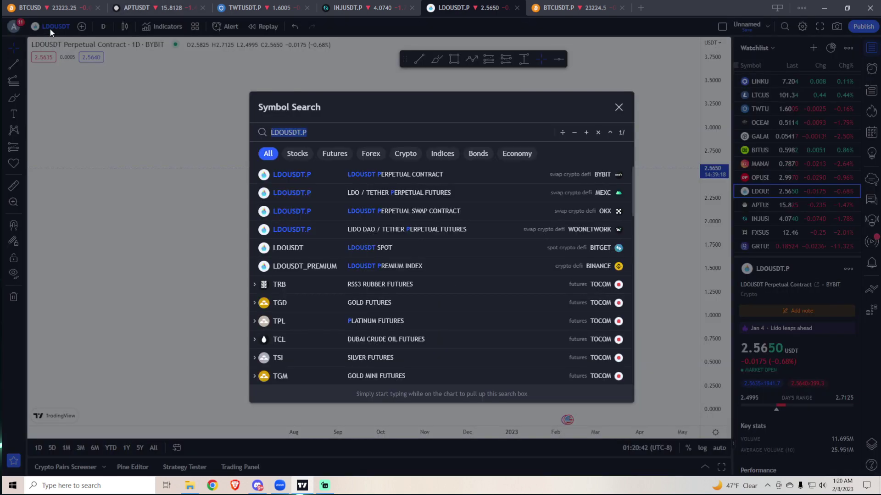
{"action": "type", "text": "LDOUSDT"}
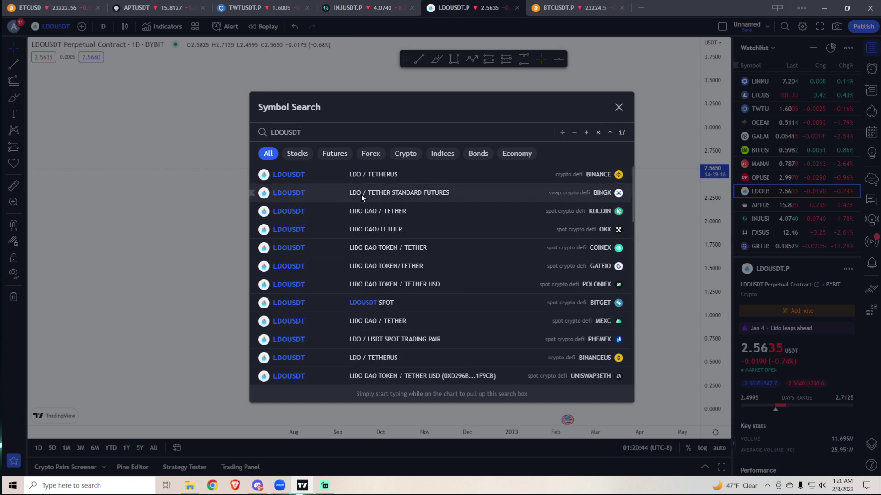
{"action": "left_click", "coordinate": [362, 174]}
{"action": "left_click_drag", "start_coordinate": [713, 238], "coordinate": [684, 291]}
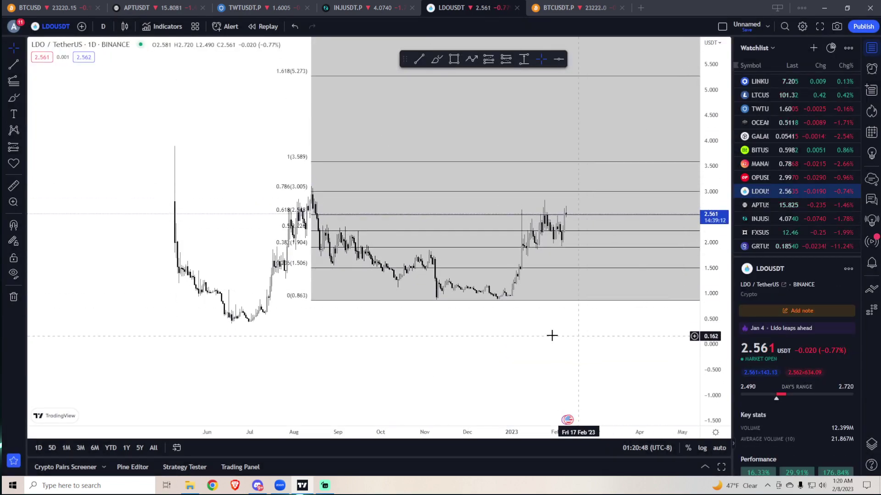
{"action": "left_click", "coordinate": [14, 297]}
{"action": "left_click", "coordinate": [44, 295]}
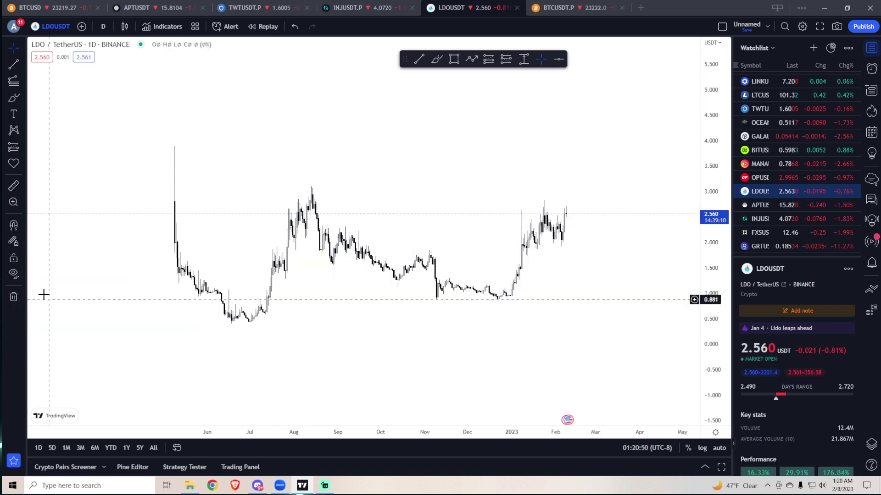
- Draw a Trend-Based Fib Extension through about 0.404 (18 June 2022), 3.103 (13 August 2022) and 0.872 (1 April 2023), and compare its levels with the candles
{"action": "scroll", "coordinate": [294, 261], "scroll_direction": "up", "scroll_amount": 1}
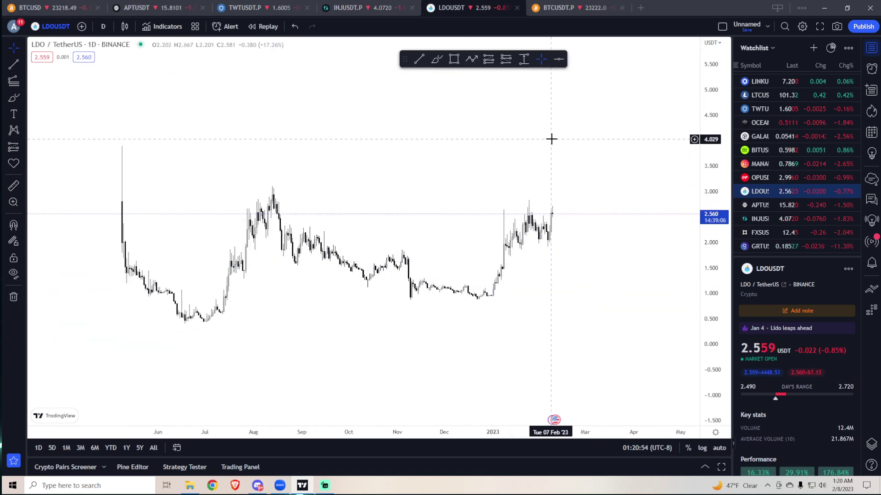
{"action": "left_click", "coordinate": [23, 84]}
{"action": "left_click", "coordinate": [75, 103]}
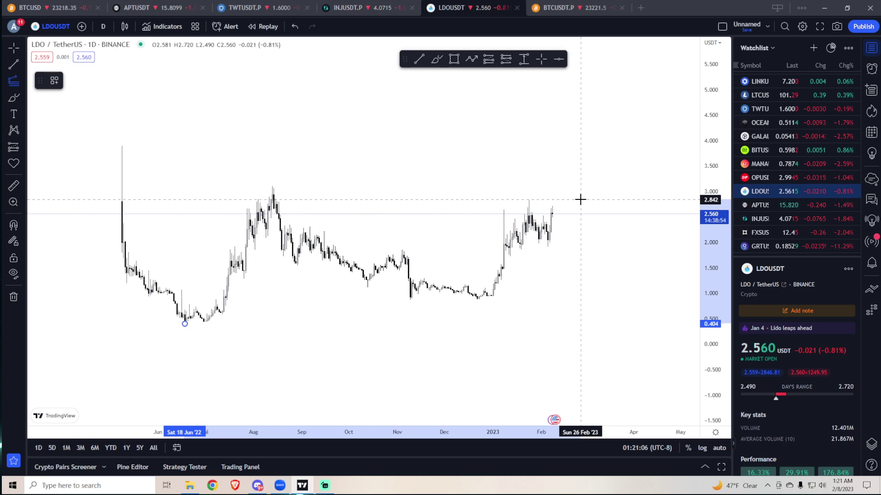
{"action": "left_click", "coordinate": [272, 186]}
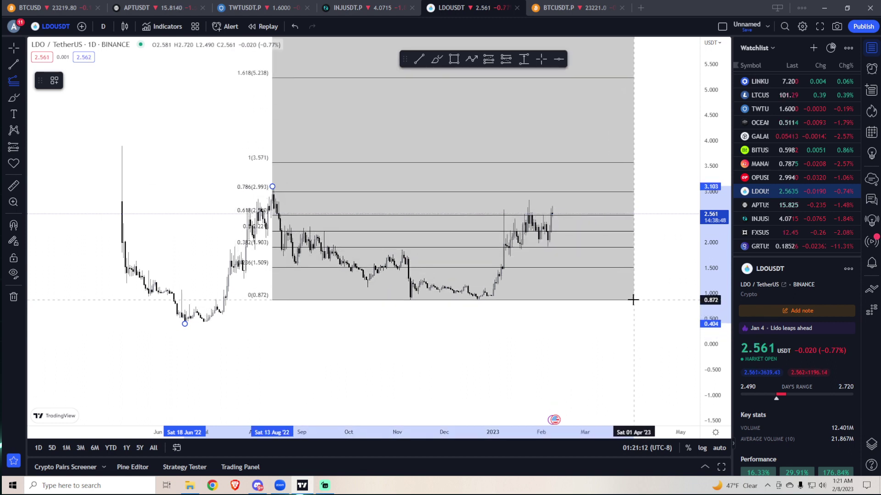
{"action": "left_click", "coordinate": [633, 300]}
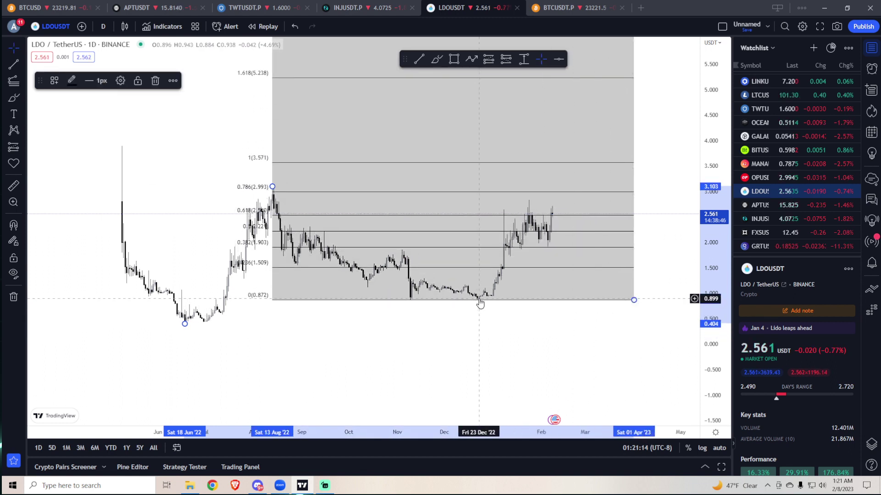
{"action": "scroll", "coordinate": [542, 327], "scroll_direction": "up", "scroll_amount": 3}
{"action": "left_click_drag", "start_coordinate": [711, 328], "coordinate": [712, 249]}
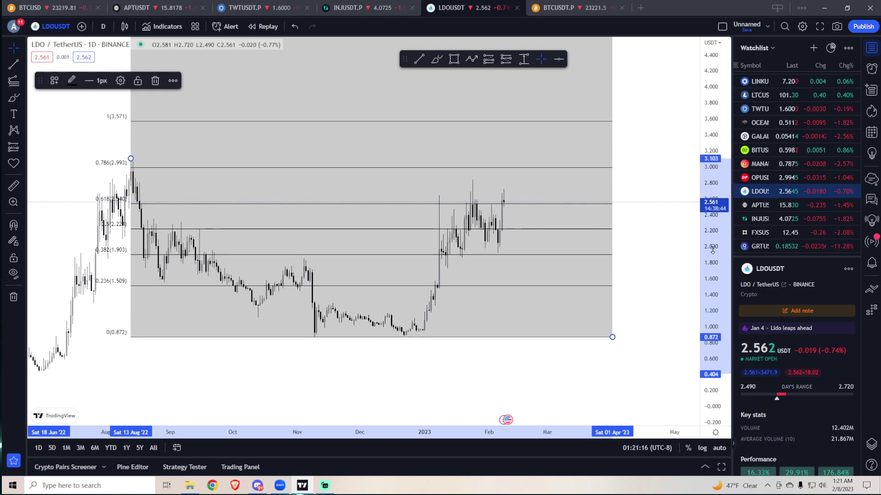
{"action": "scroll", "coordinate": [593, 310], "scroll_direction": "up", "scroll_amount": 1}
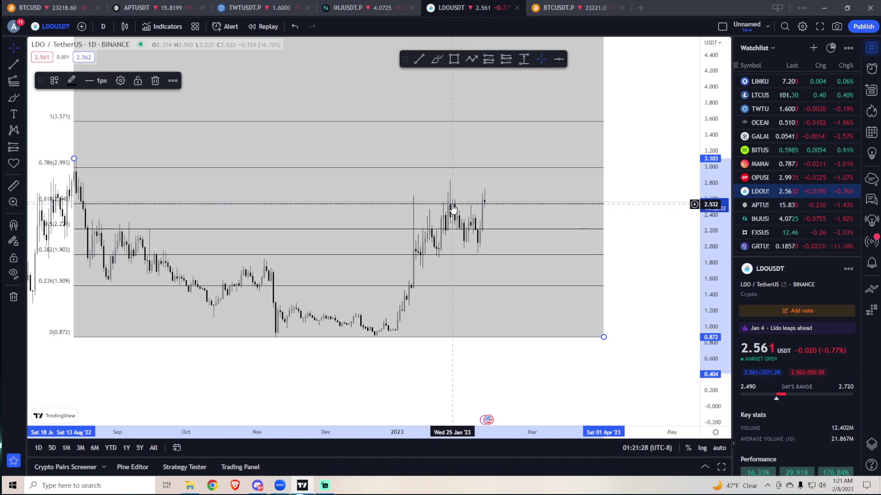
{"action": "scroll", "coordinate": [292, 184], "scroll_direction": "down", "scroll_amount": 2}
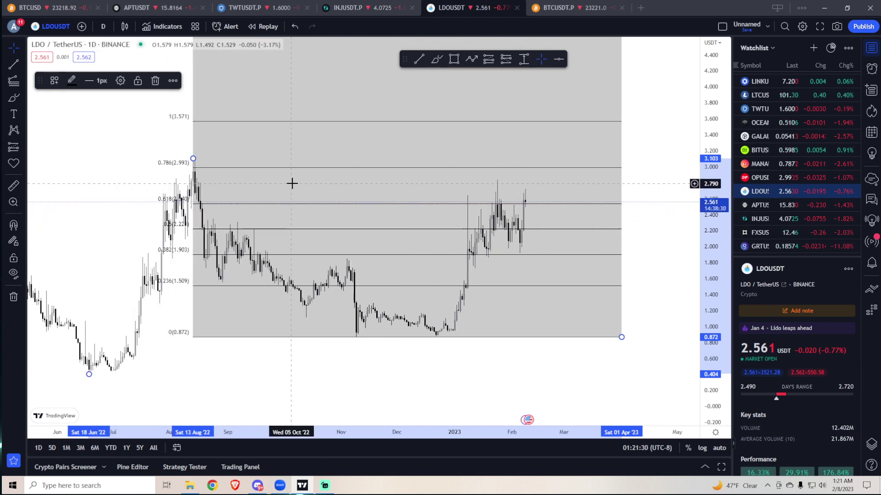
{"action": "scroll", "coordinate": [291, 177], "scroll_direction": "down", "scroll_amount": 1}
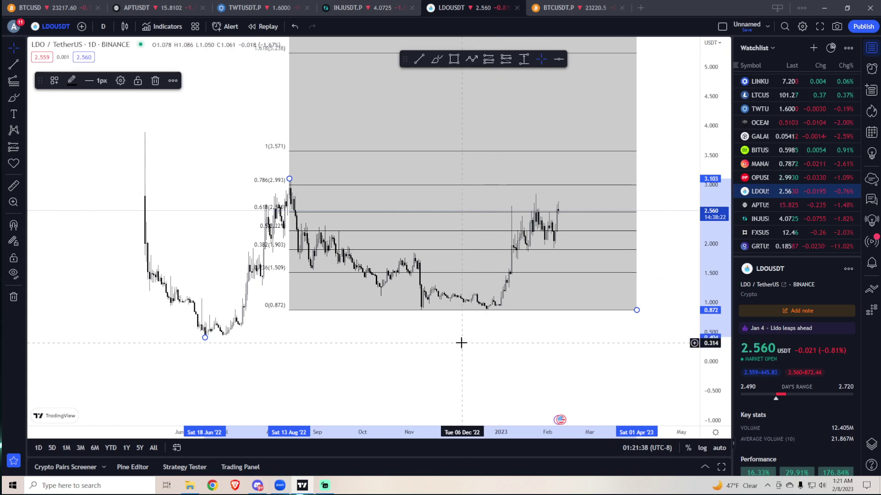
{"action": "mouse_move", "coordinate": [460, 344]}
{"action": "left_mouse_down"}
{"action": "mouse_move", "coordinate": [426, 353]}
{"action": "mouse_move", "coordinate": [477, 364]}
{"action": "left_mouse_up"}
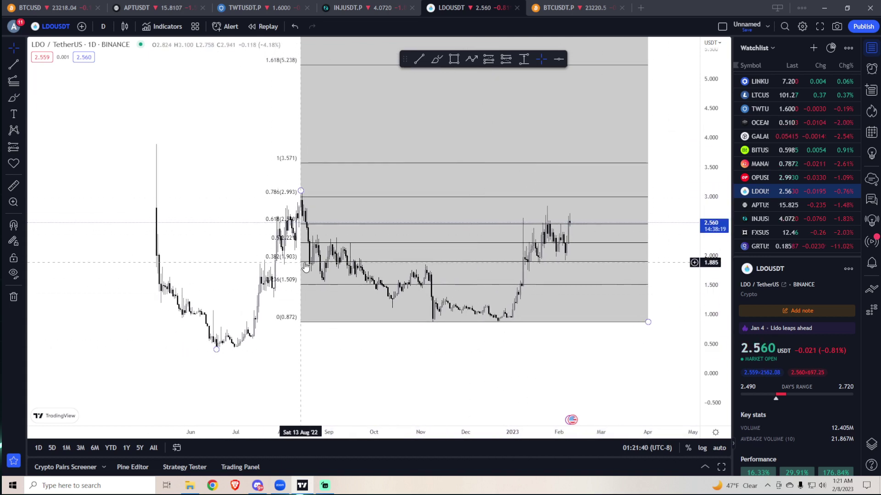
- Replace the Fib extension with one from about 0.874 on 9 November 2022 to 2.848 on 24 January 2023, last anchor near 1.916
{"action": "left_click", "coordinate": [459, 201]}
{"action": "key", "text": "Delete"}
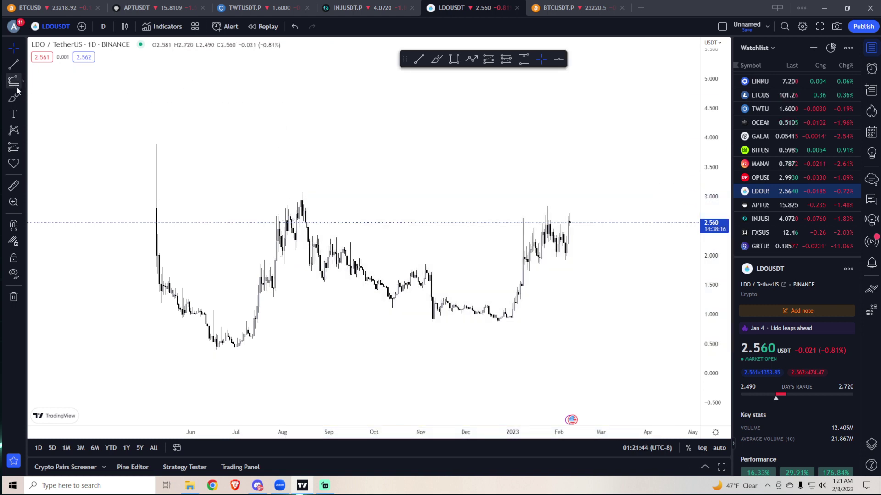
{"action": "left_click", "coordinate": [14, 83]}
{"action": "scroll", "coordinate": [434, 324], "scroll_direction": "up", "scroll_amount": 2}
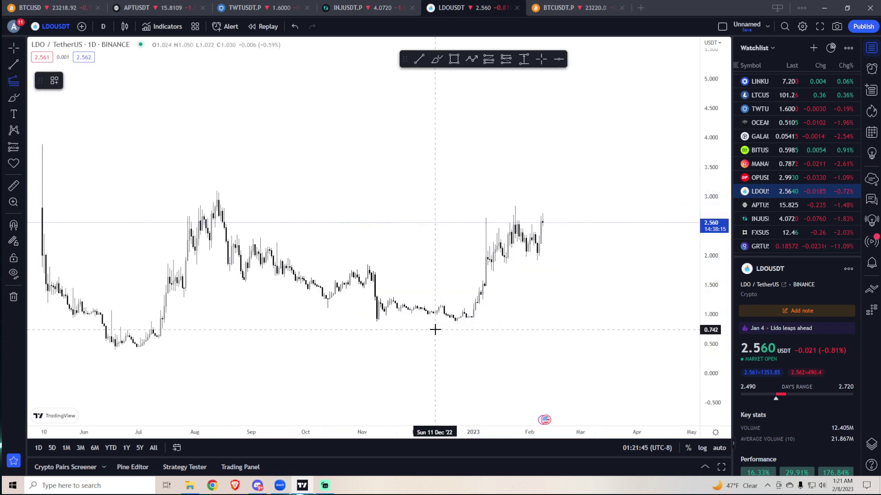
{"action": "left_click", "coordinate": [376, 323]}
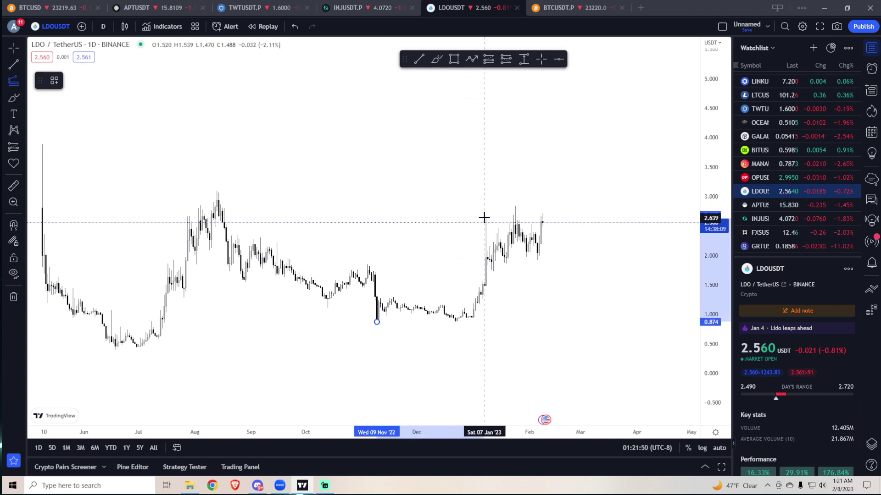
{"action": "left_click", "coordinate": [515, 206]}
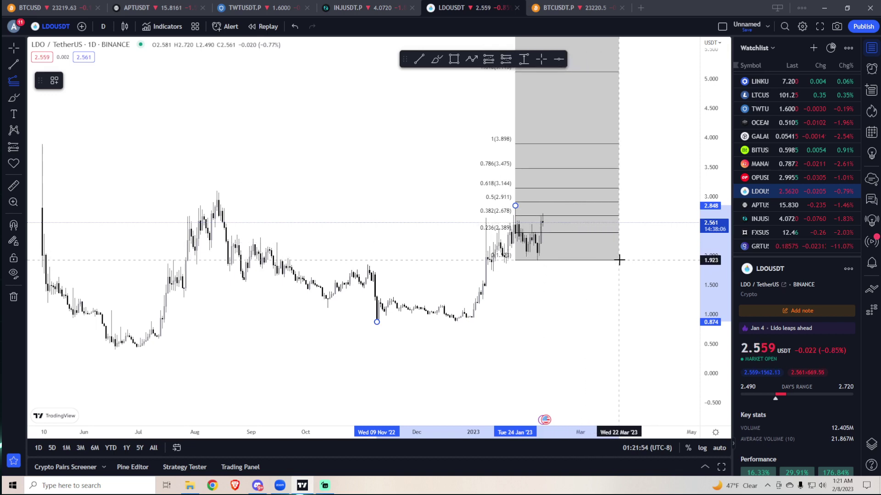
{"action": "left_click", "coordinate": [663, 260]}
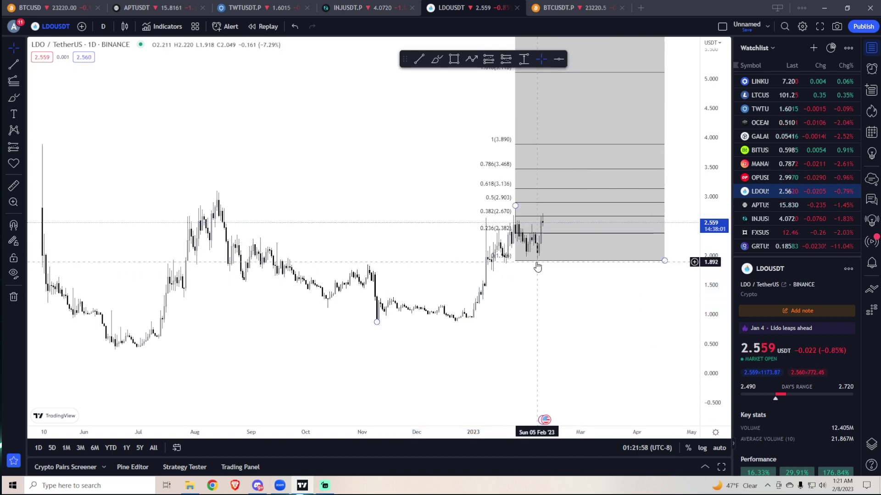
- Add a horizontal line at about 1.916, along the 0 level of the Fib extension
{"action": "scroll", "coordinate": [532, 256], "scroll_direction": "up", "scroll_amount": 2}
{"action": "scroll", "coordinate": [500, 257], "scroll_direction": "up", "scroll_amount": 1}
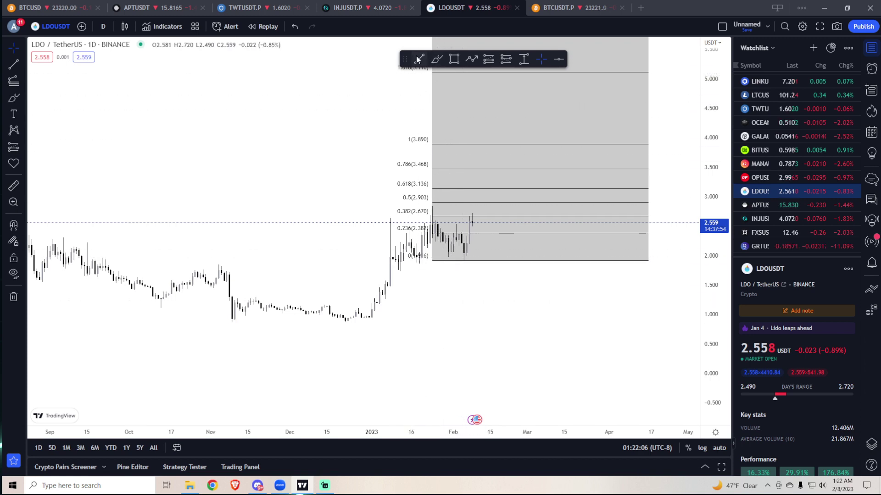
{"action": "left_click", "coordinate": [559, 59]}
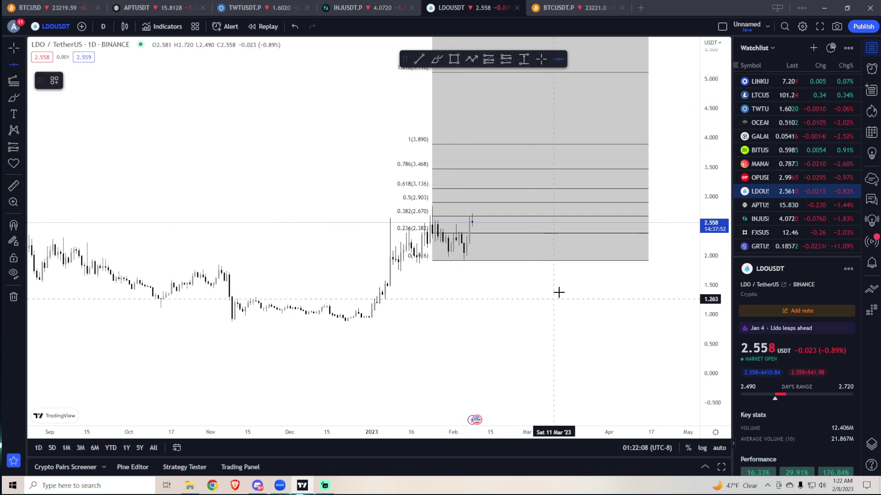
{"action": "left_click", "coordinate": [577, 261]}
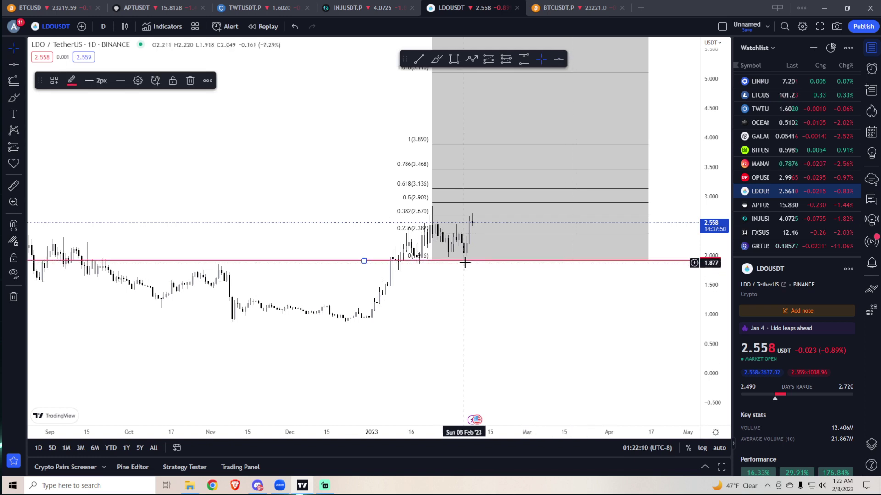
{"action": "scroll", "coordinate": [469, 270], "scroll_direction": "up", "scroll_amount": 1}
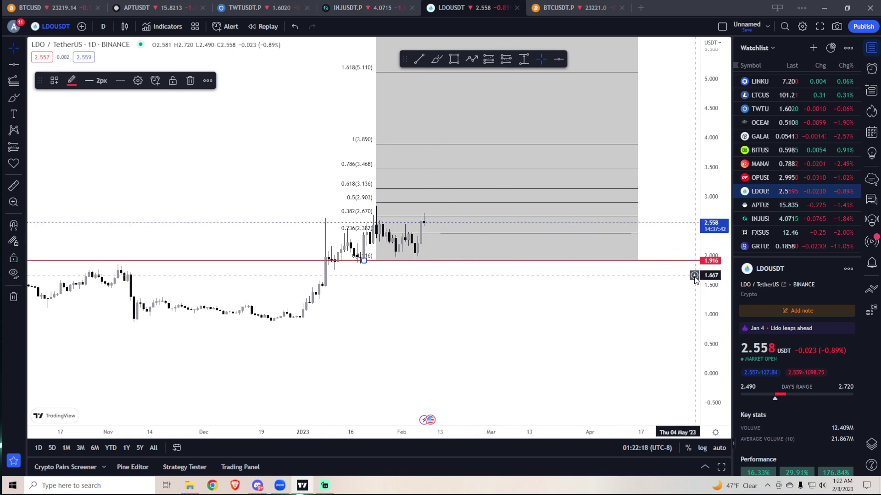
{"action": "double_click", "coordinate": [695, 280]}
{"action": "scroll", "coordinate": [537, 247], "scroll_direction": "up", "scroll_amount": 2}
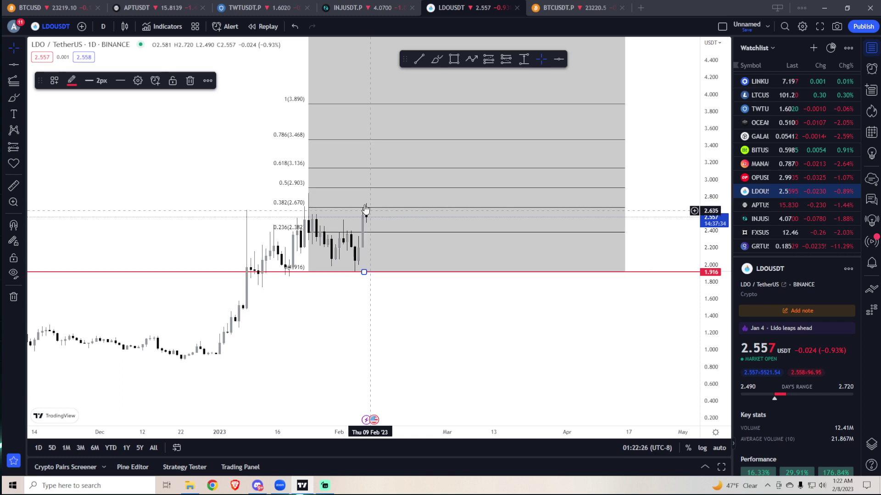
- Add a second horizontal line at about 2.801, across the August 2022 highs
{"action": "scroll", "coordinate": [365, 209], "scroll_direction": "down", "scroll_amount": 5}
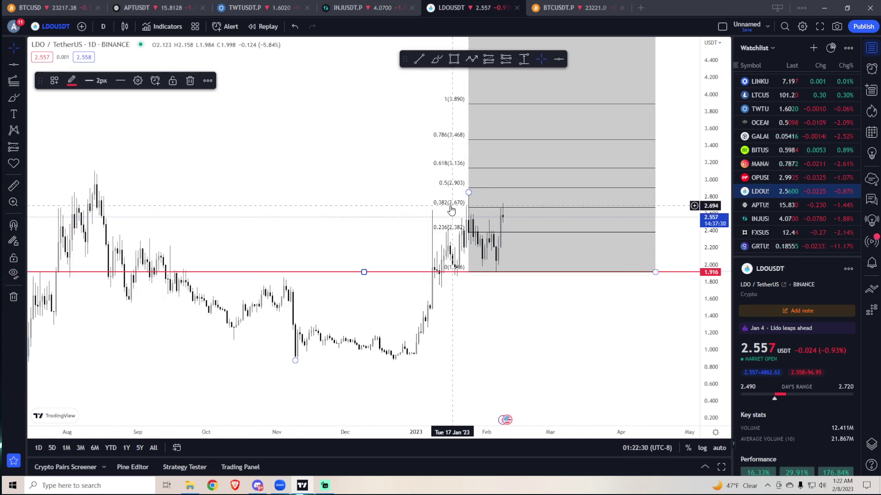
{"action": "left_click", "coordinate": [12, 66]}
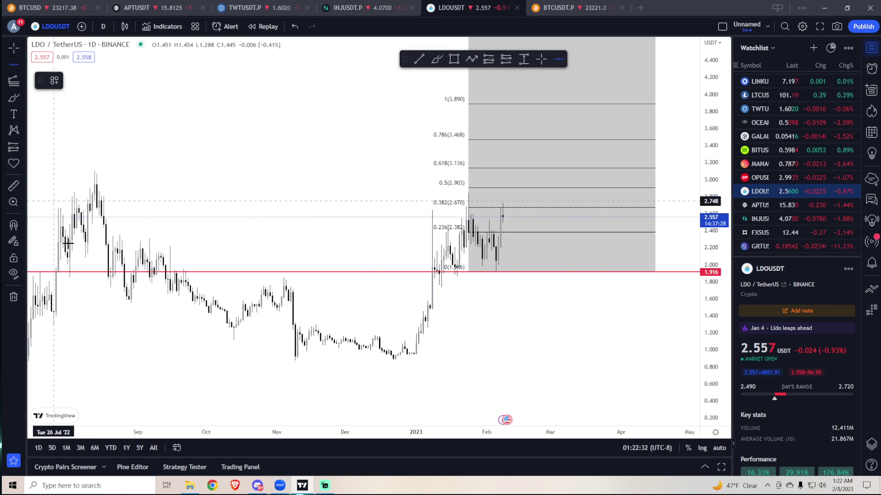
{"action": "left_click", "coordinate": [156, 197]}
{"action": "scroll", "coordinate": [208, 200], "scroll_direction": "down", "scroll_amount": 3}
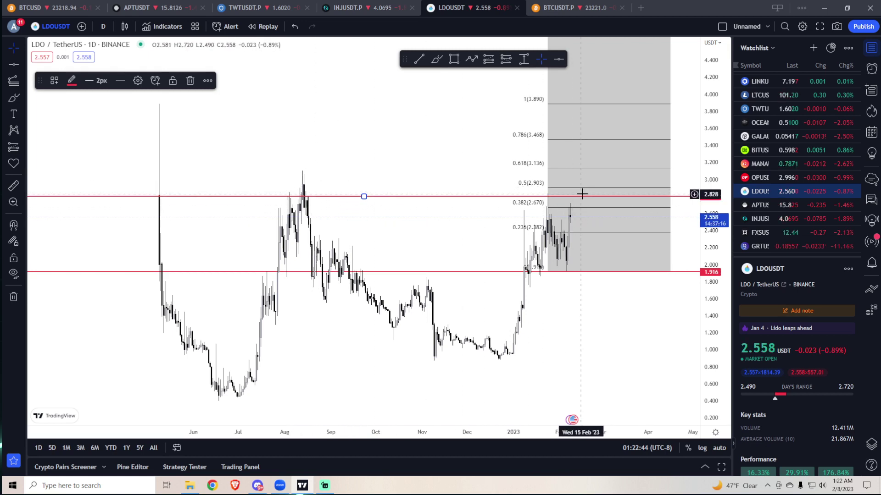
{"action": "scroll", "coordinate": [504, 202], "scroll_direction": "up", "scroll_amount": 2}
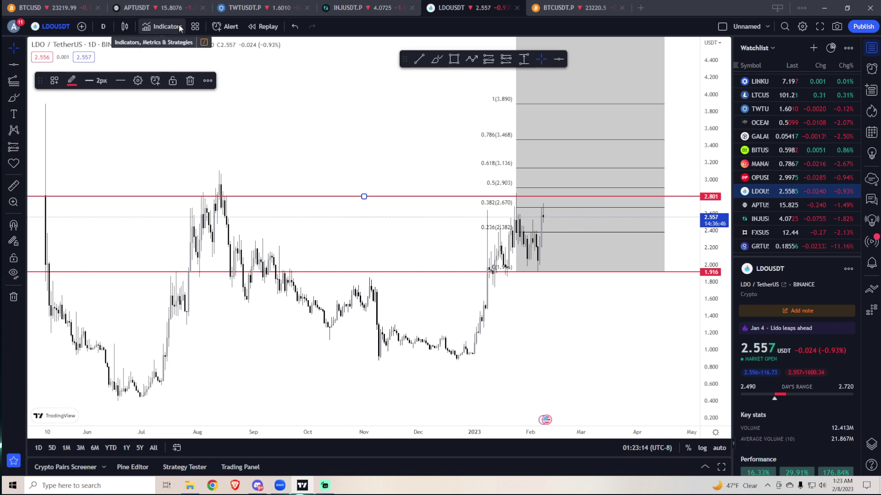
- Draw a Fib Retracement from about 3.108 on 13 August 2022 down to about 0.876, and delete it
{"action": "left_click", "coordinate": [25, 81]}
{"action": "left_click", "coordinate": [60, 86]}
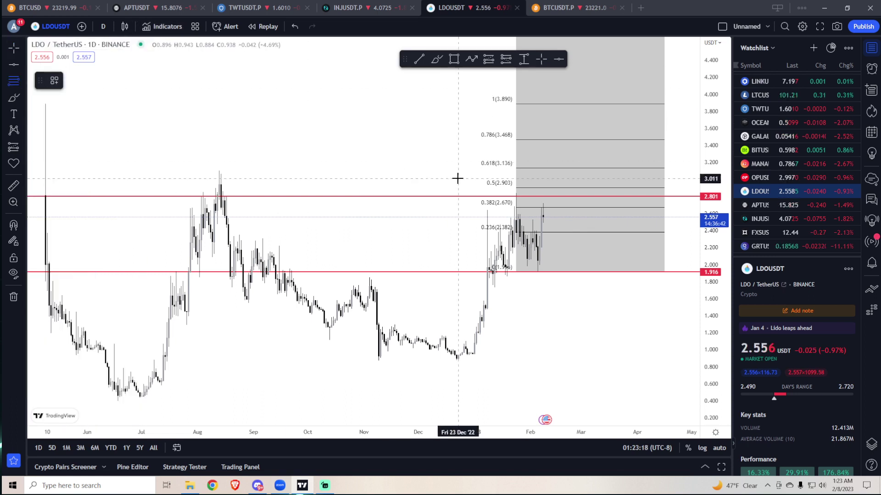
{"action": "left_click", "coordinate": [218, 170]}
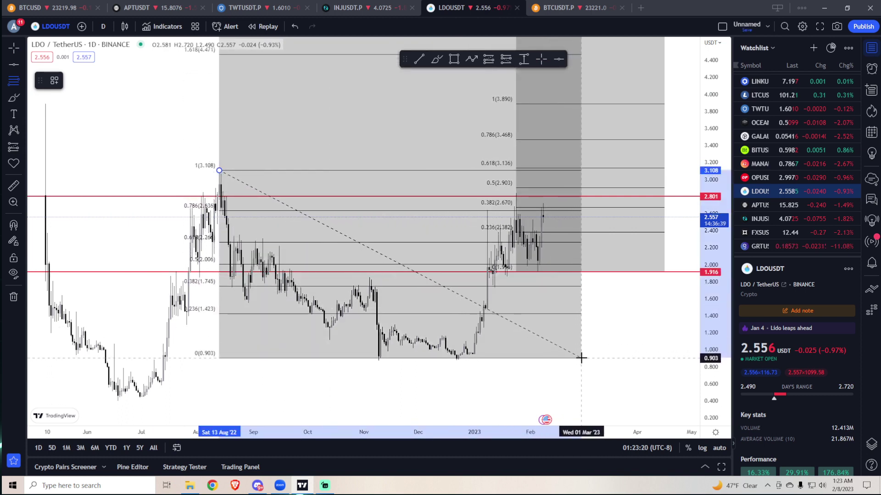
{"action": "left_click", "coordinate": [585, 360]}
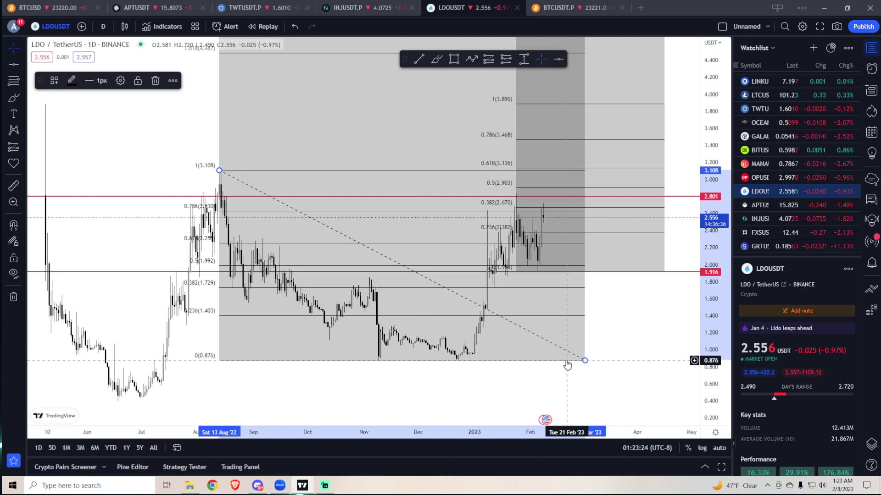
{"action": "key", "text": "Delete"}
{"action": "scroll", "coordinate": [548, 303], "scroll_direction": "up", "scroll_amount": 2}
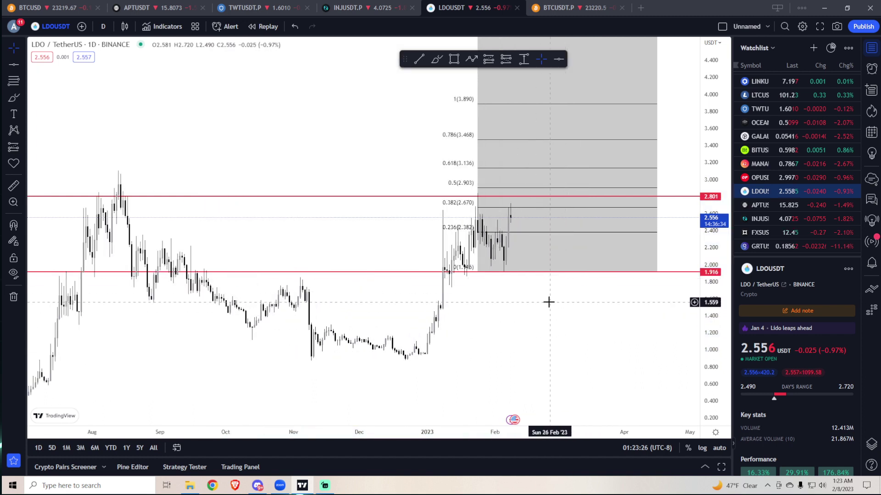